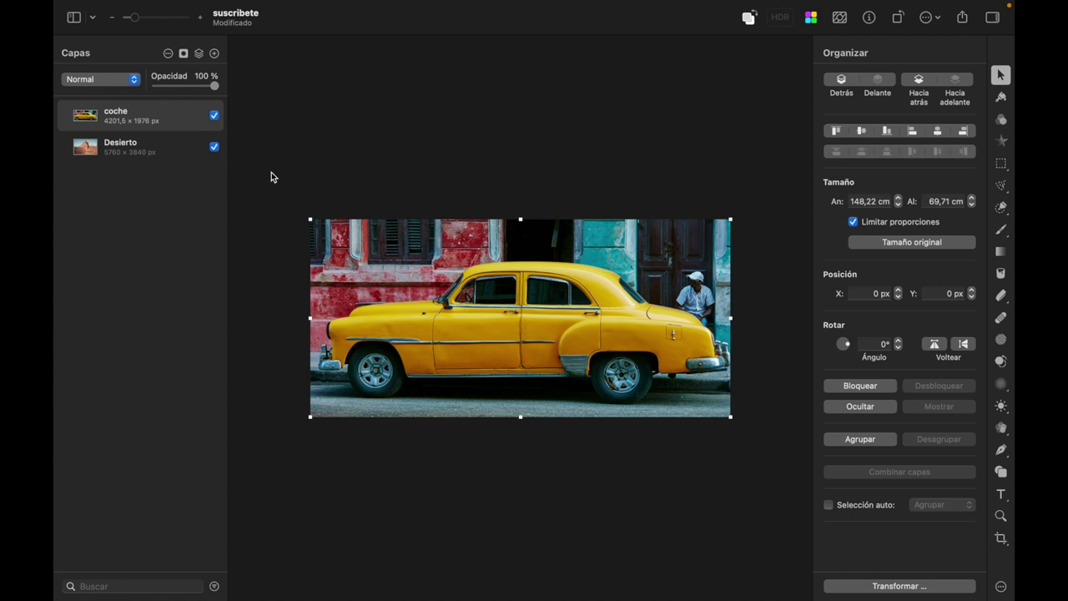
click(215, 116)
click(214, 116)
click(1001, 207)
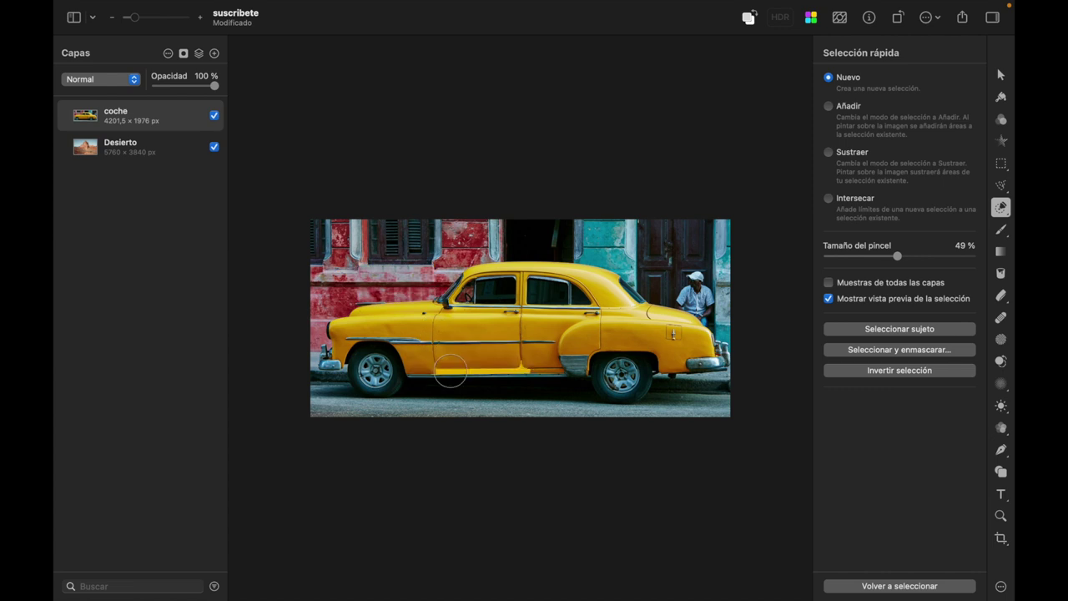
click(1001, 75)
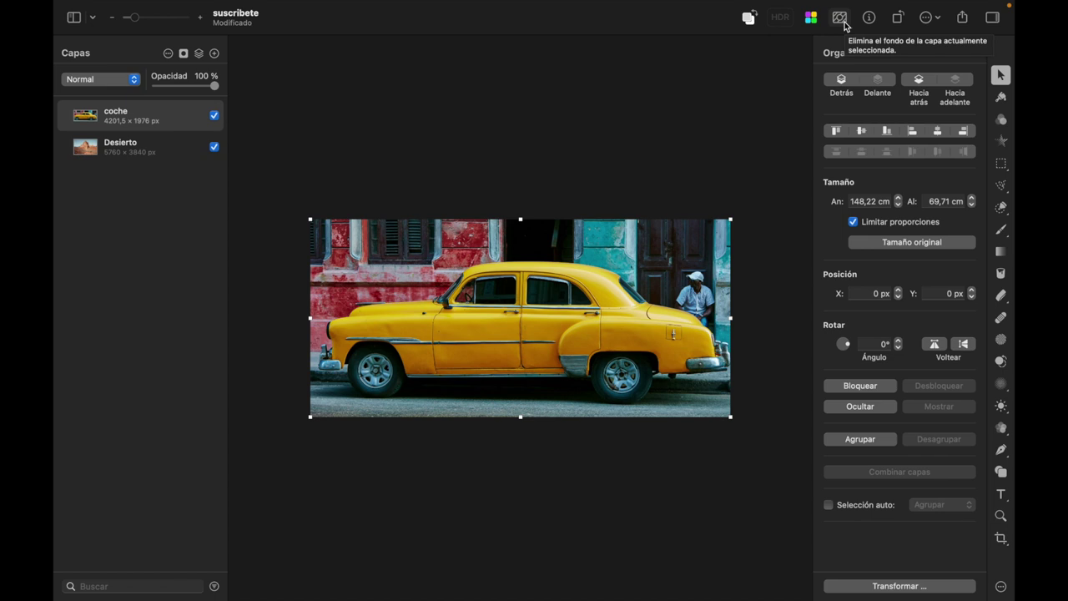
- Remove the background from the coche layer so that only the yellow car is kept
mouse_move(216, 116)
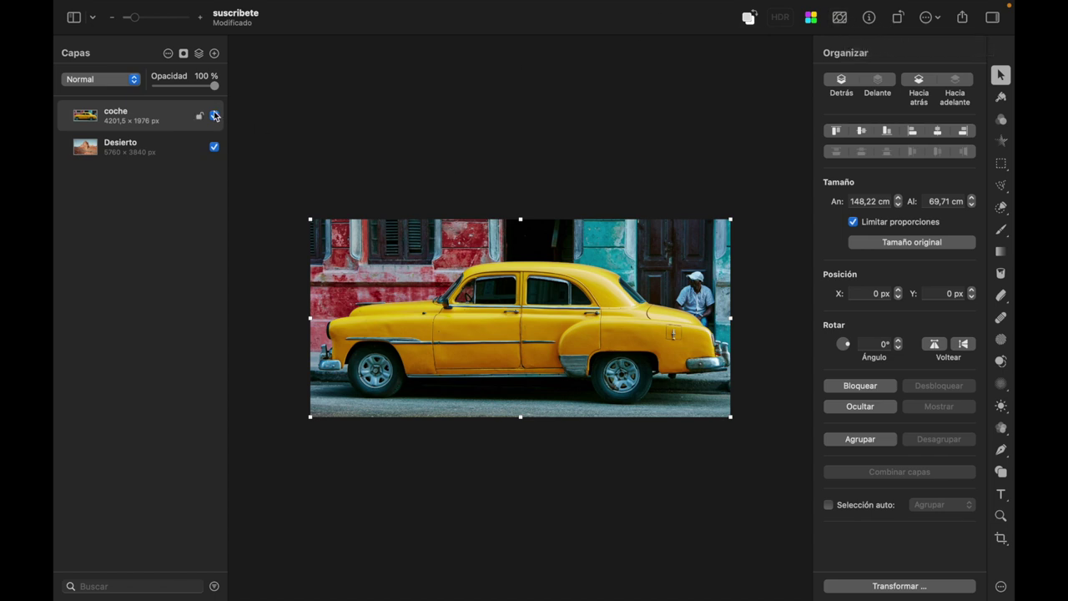
right_click(129, 119)
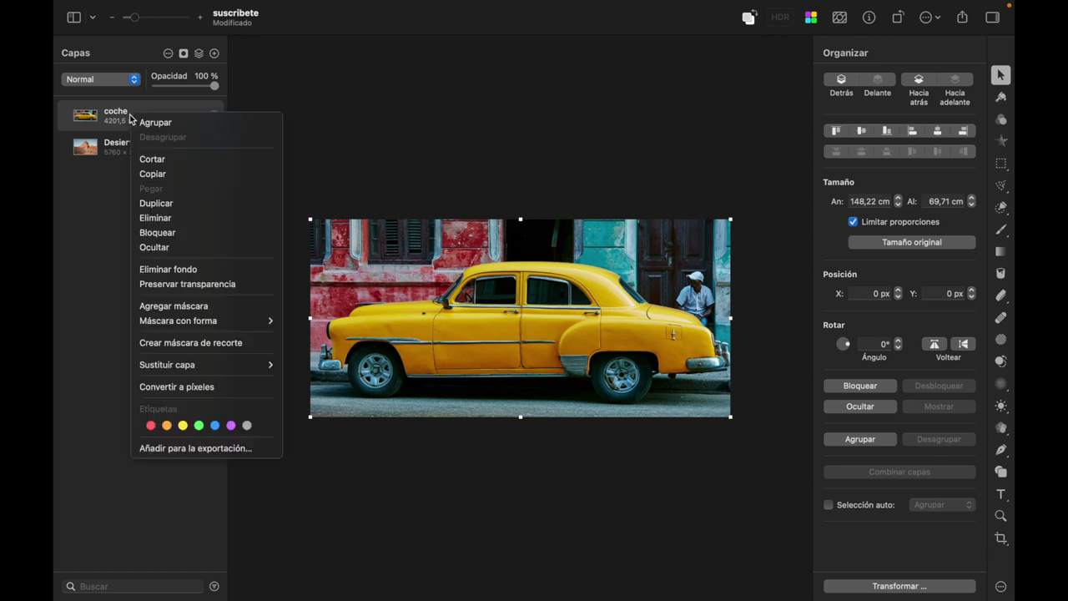
click(174, 270)
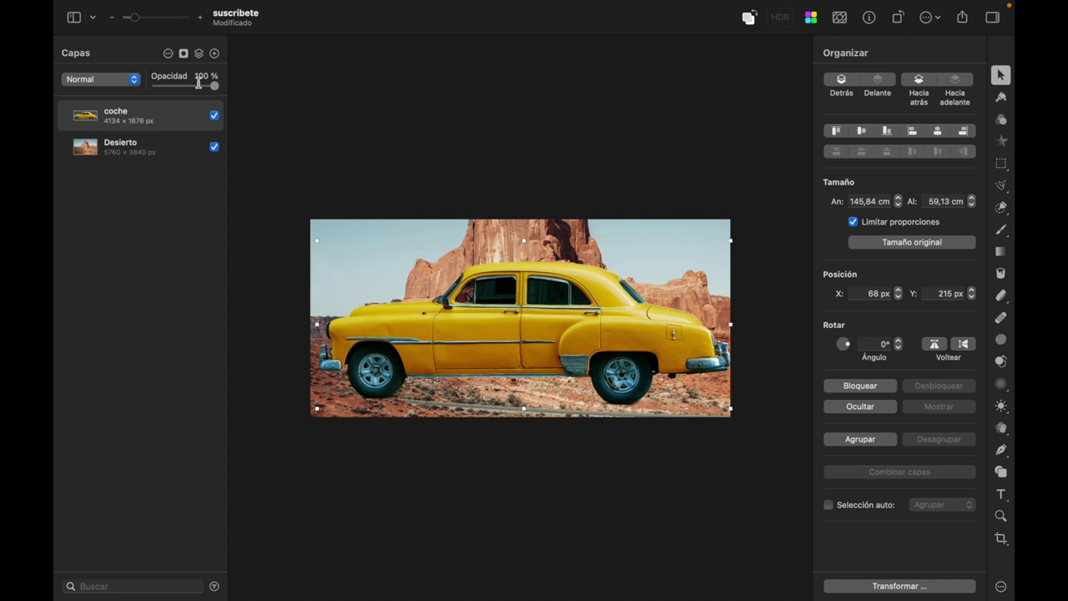
- Hide the Desierto layer and erase the glass of the front door's large window using Quick Selection
click(214, 148)
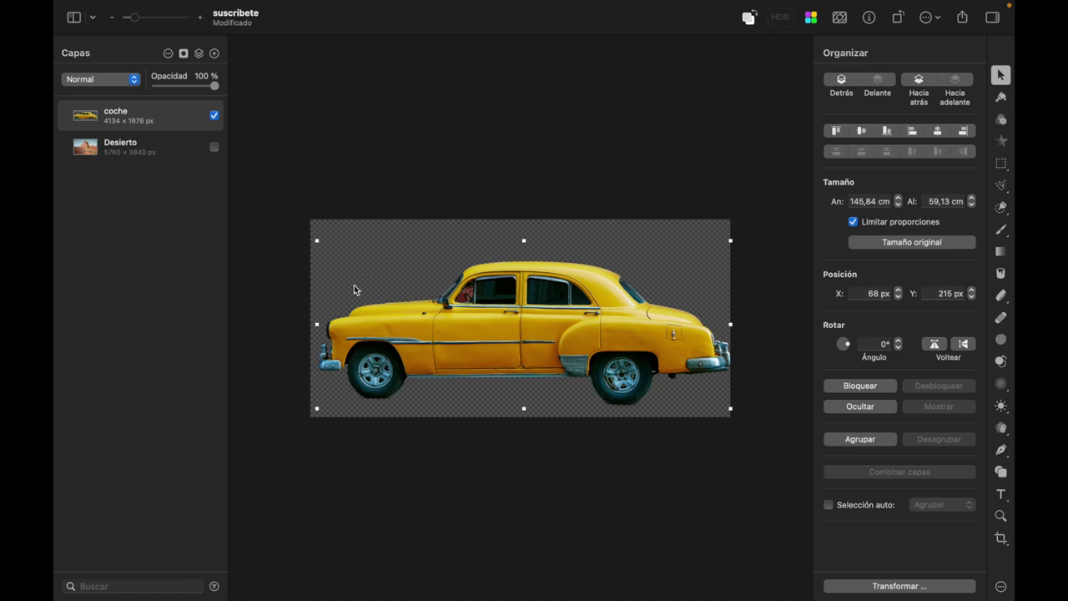
scroll(474, 288, up, 5)
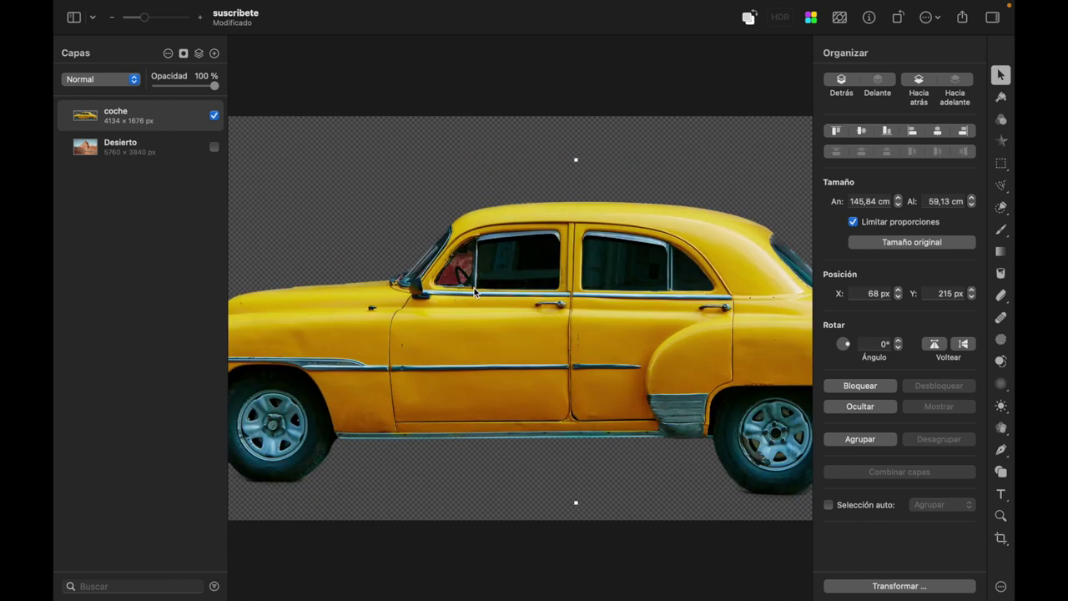
scroll(474, 288, up, 5)
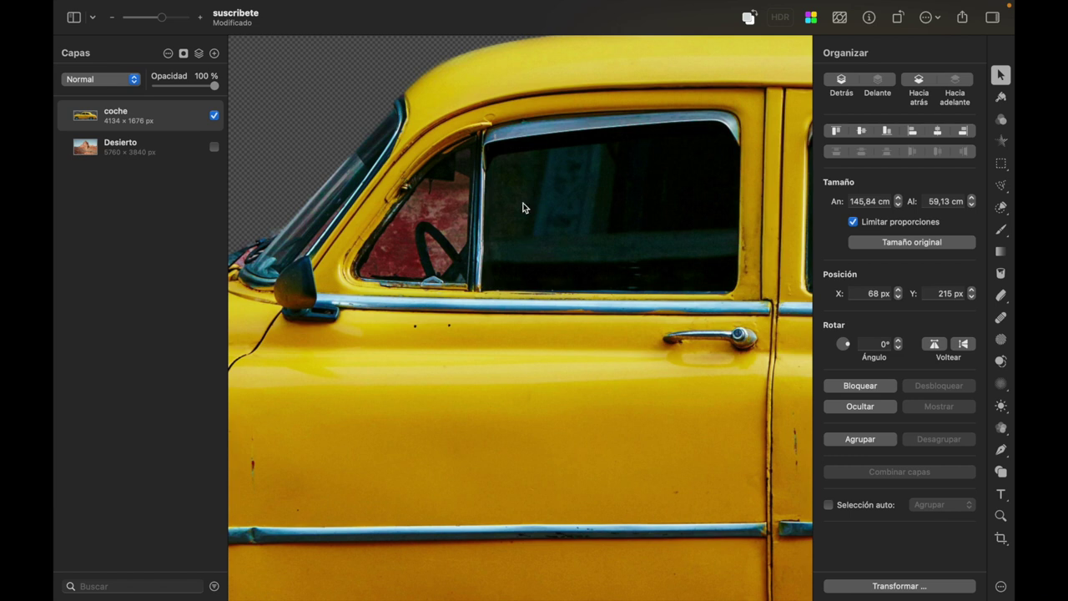
click(1003, 208)
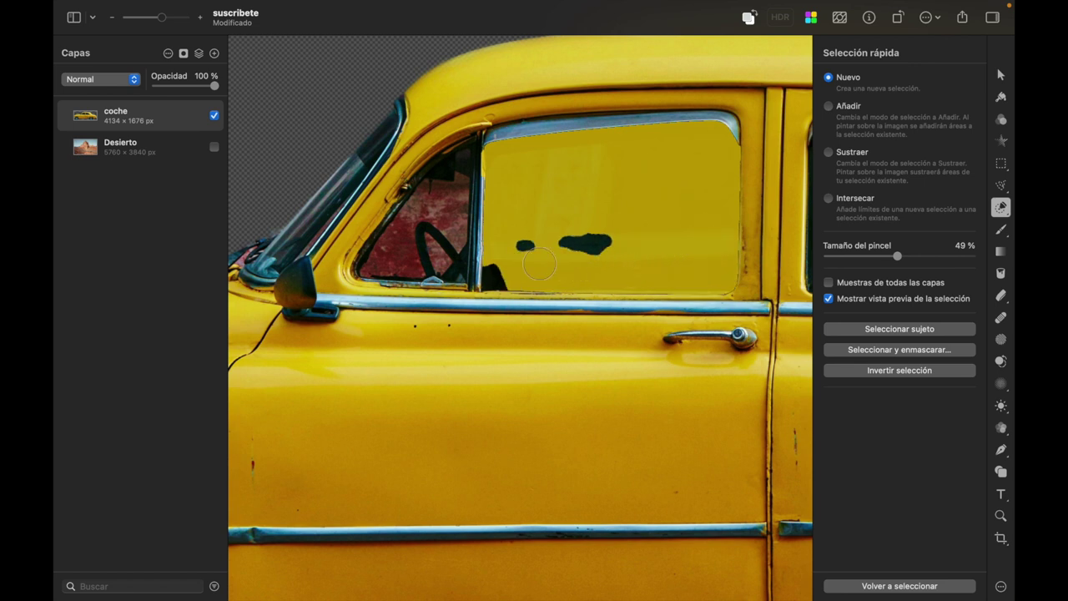
click(597, 243)
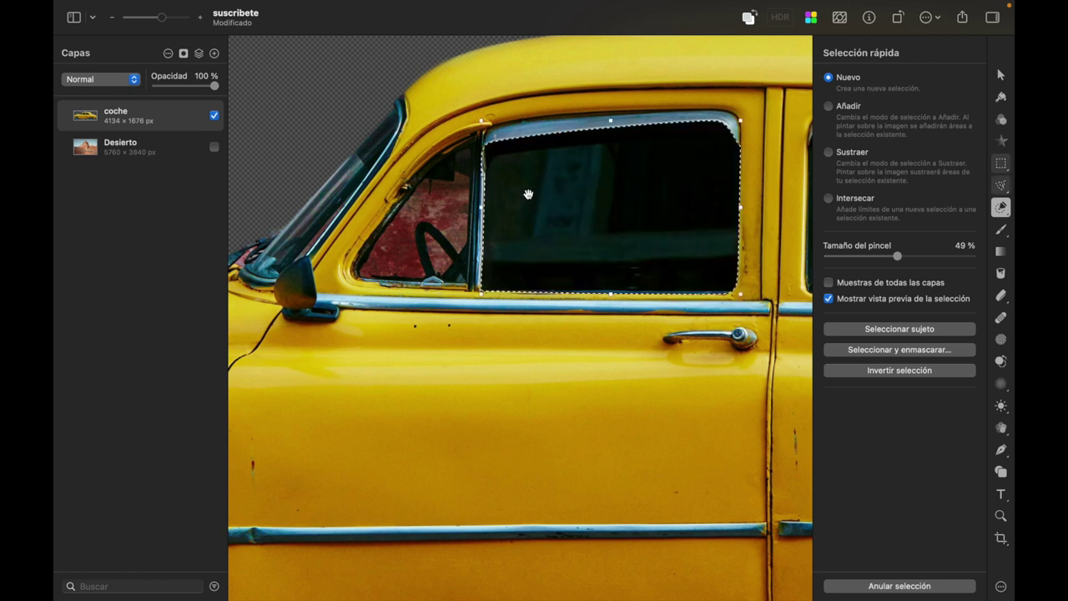
- Quick-select the glass of the rear door's large window and delete it from the coche layer
scroll(564, 199, right, 10)
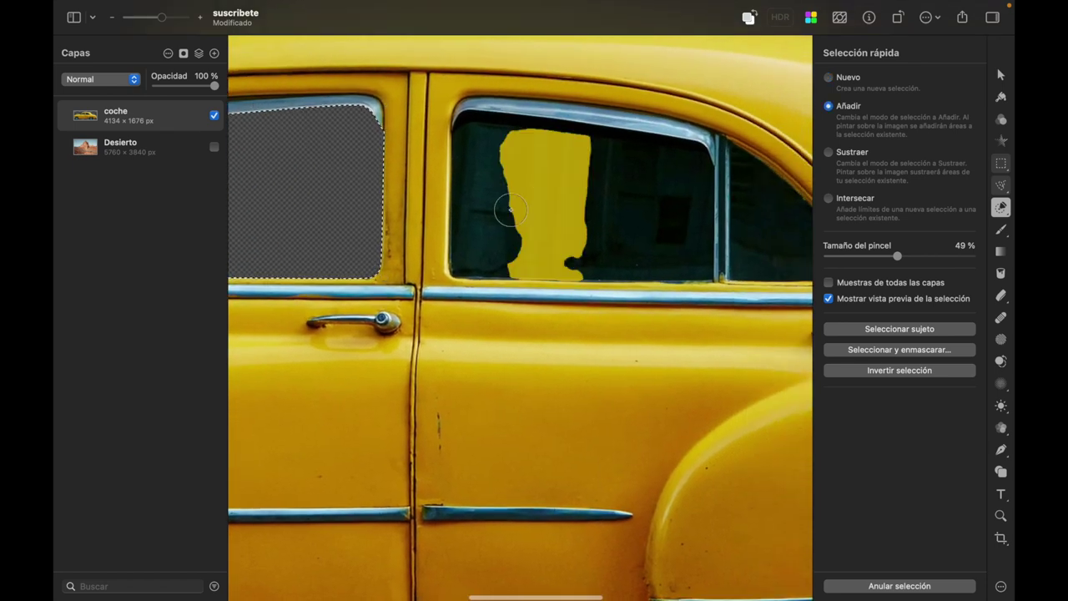
mouse_move(502, 129)
mouse_down()
mouse_move(615, 148)
mouse_move(690, 204)
mouse_move(642, 255)
mouse_move(607, 256)
mouse_up()
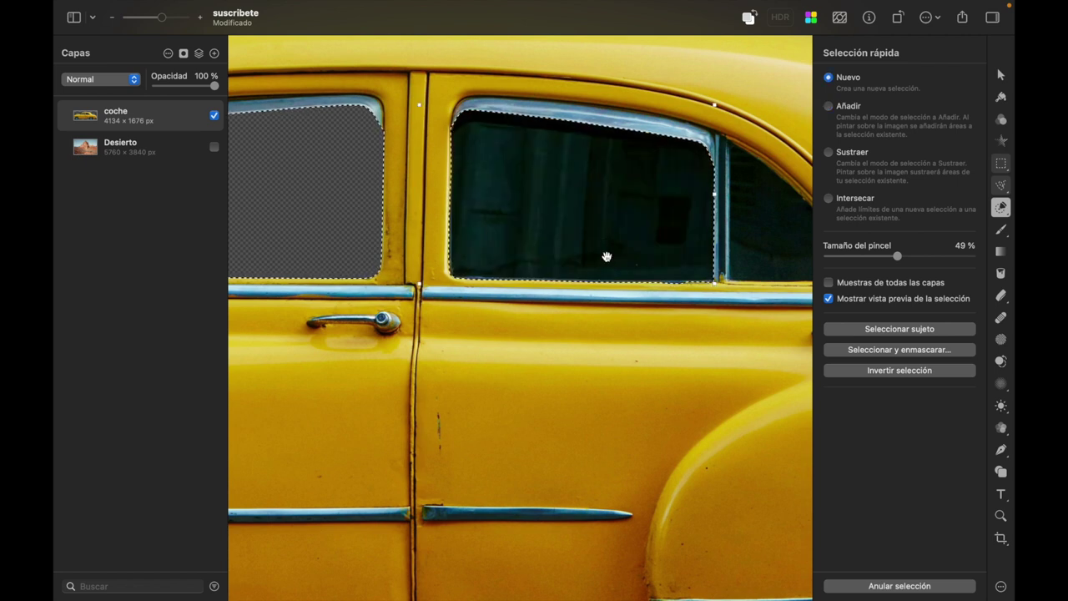
key(Delete)
- Select the triangular rear quarter window's glass, keep the dark post tip out of the selection, and erase the glass
scroll(644, 236, right, 3)
scroll(645, 236, right, 3)
scroll(646, 236, up, 3)
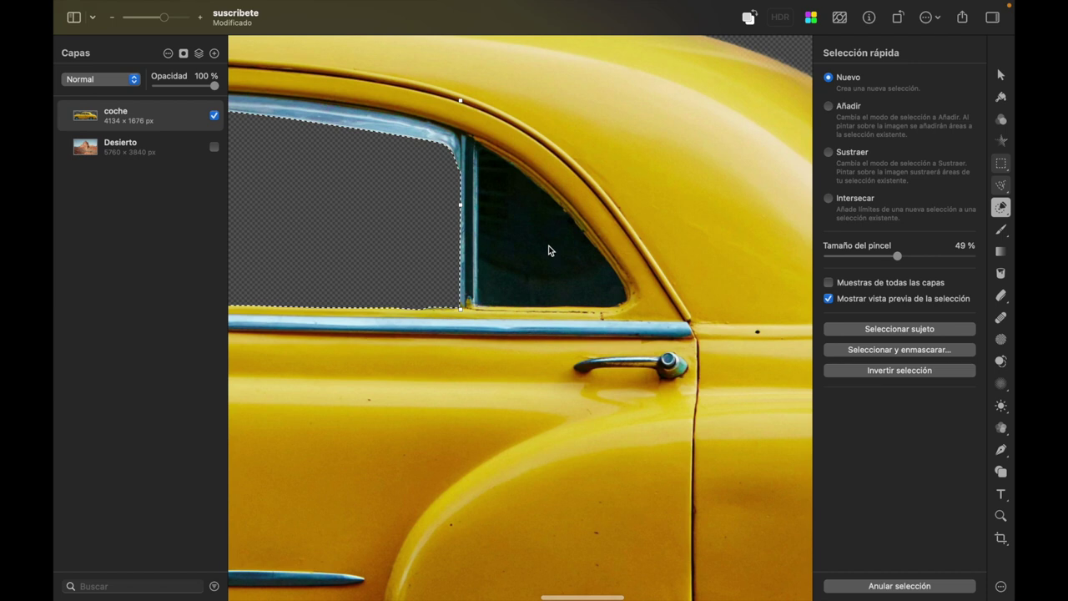
scroll(549, 251, up, 3)
mouse_move(508, 265)
mouse_down()
mouse_move(450, 323)
mouse_move(576, 342)
mouse_move(634, 338)
mouse_up()
mouse_move(501, 189)
mouse_down()
mouse_move(426, 58)
mouse_move(453, 117)
mouse_up()
scroll(453, 118, up, 5)
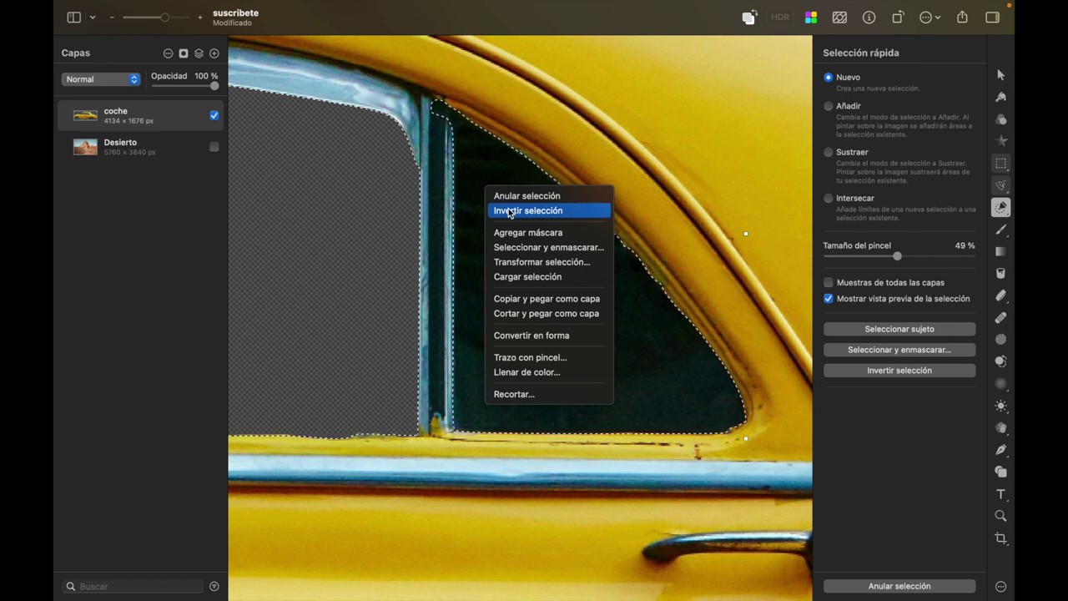
key(shift)
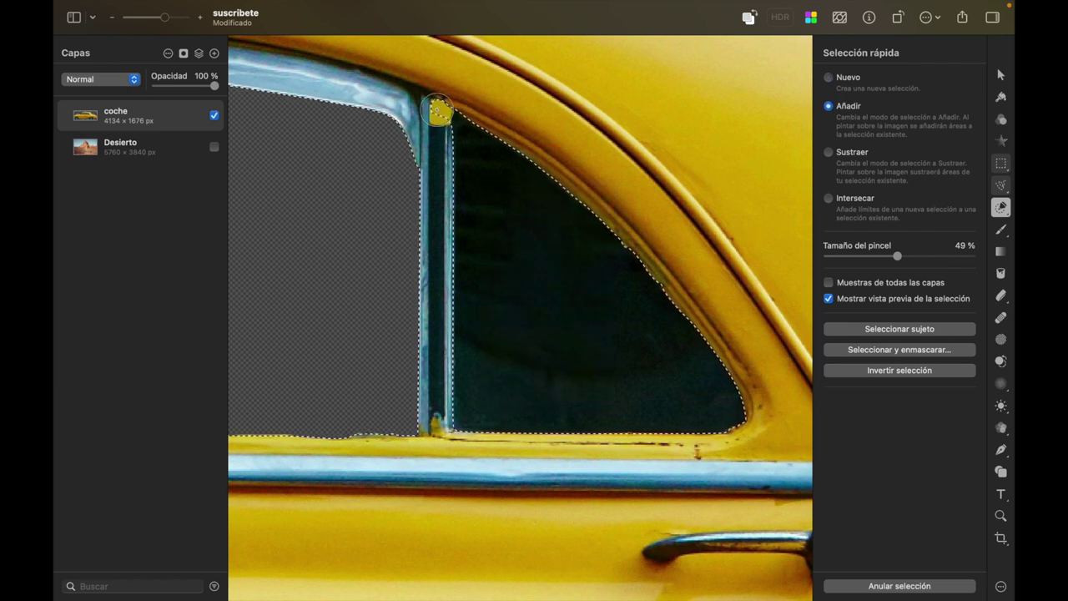
key(space)
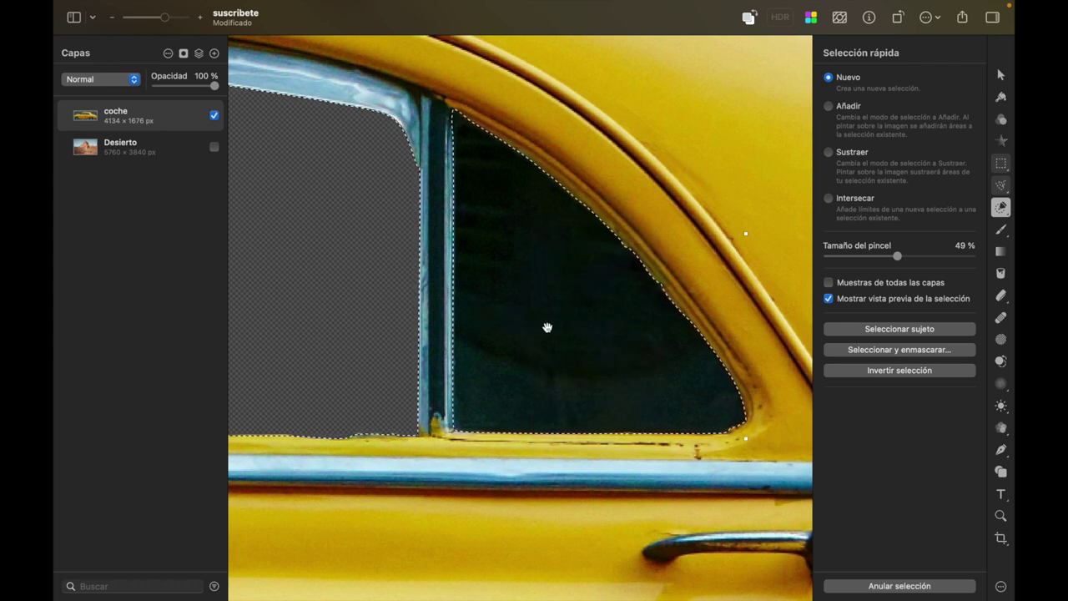
- Select the red background around and inside the steering wheel in the triangular front window and delete it
scroll(547, 327, left, 10)
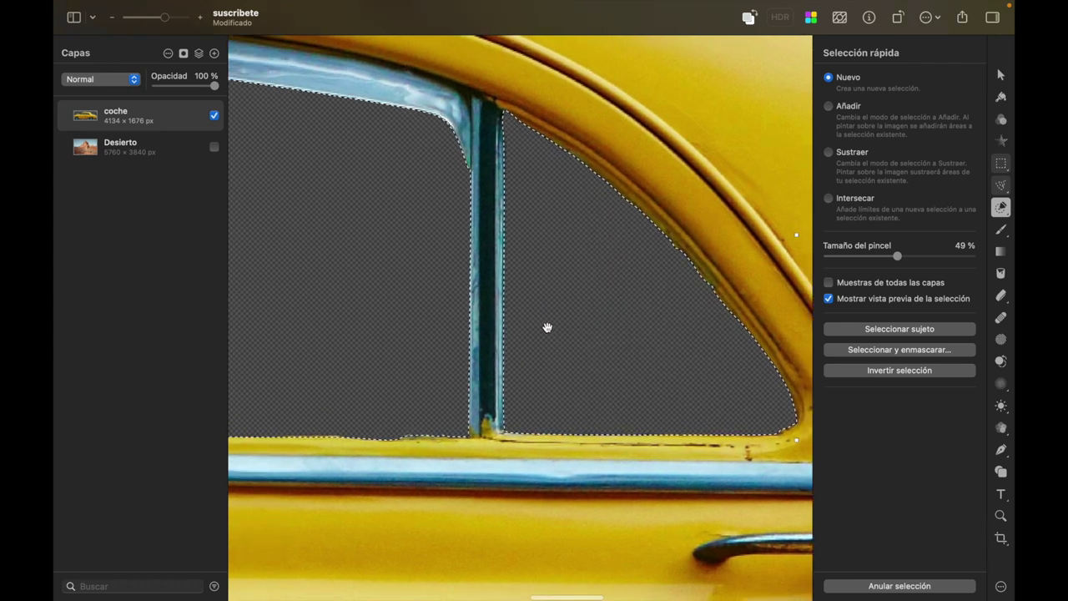
scroll(548, 327, left, 10)
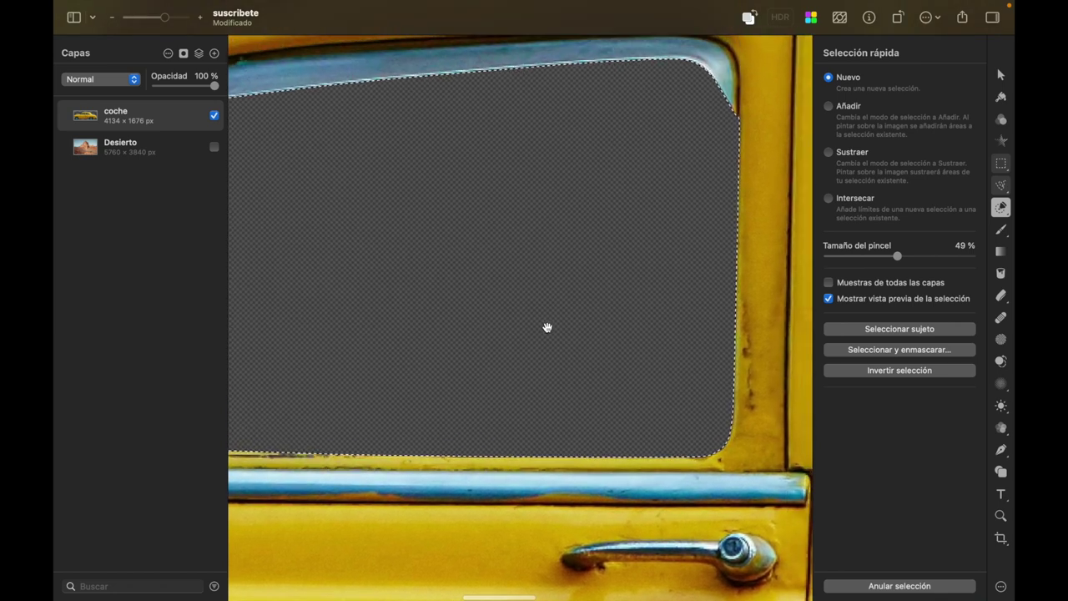
scroll(548, 327, left, 5)
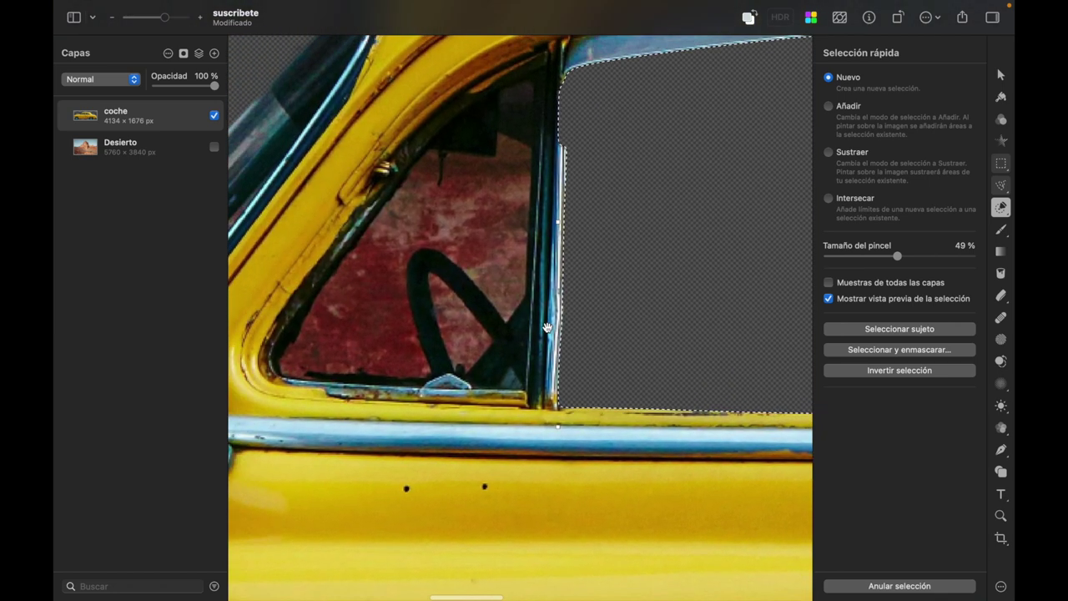
scroll(370, 344, left, 3)
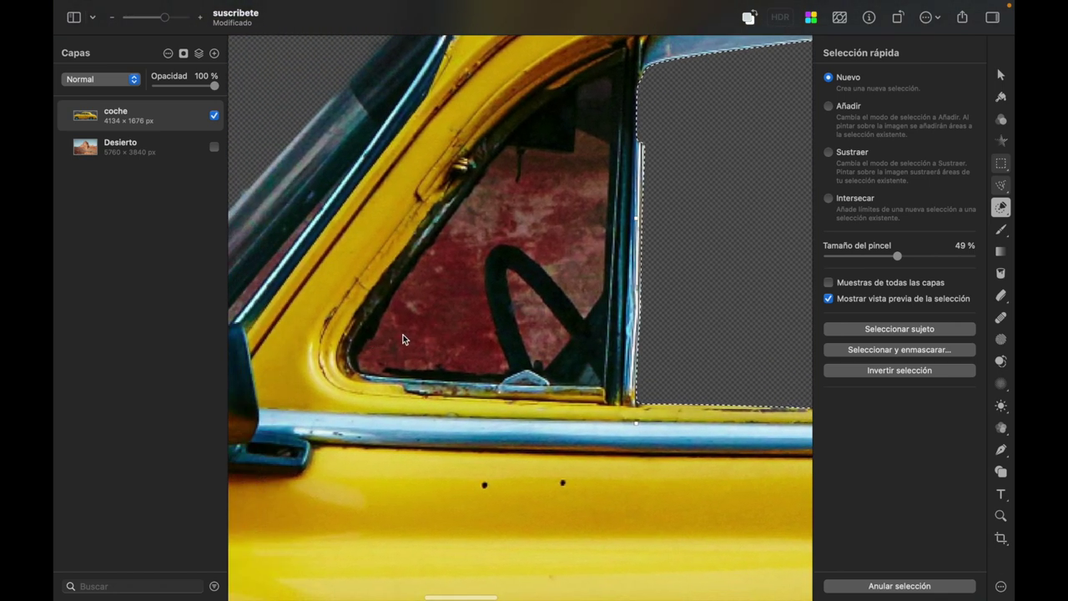
drag(373, 342, 411, 338)
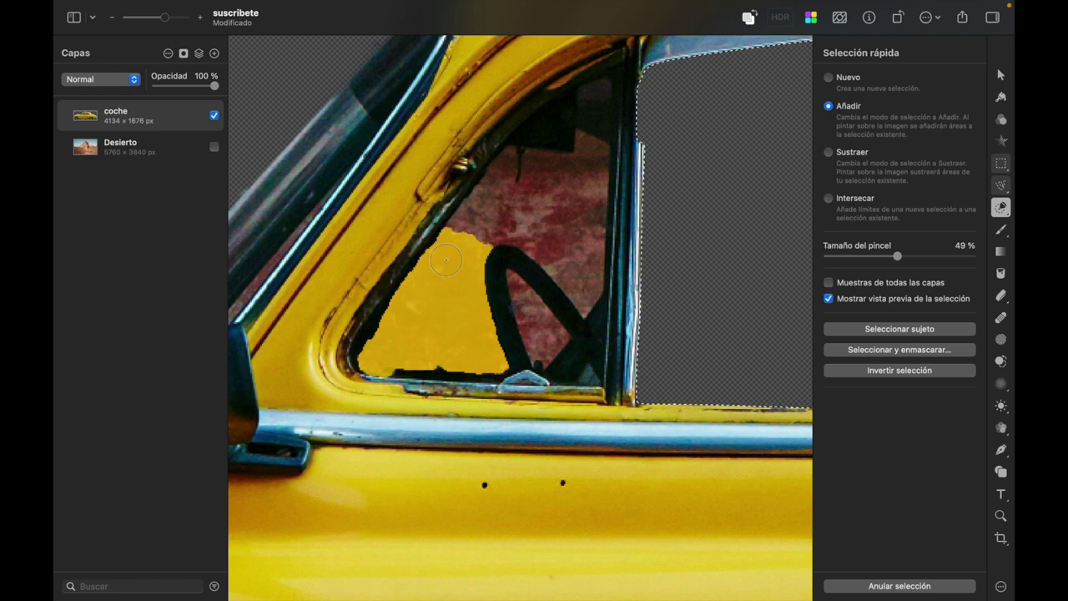
mouse_move(469, 238)
mouse_down()
mouse_move(524, 202)
mouse_move(521, 169)
mouse_move(565, 166)
mouse_move(571, 146)
mouse_move(547, 203)
mouse_move(550, 246)
mouse_move(585, 272)
mouse_move(566, 309)
mouse_up()
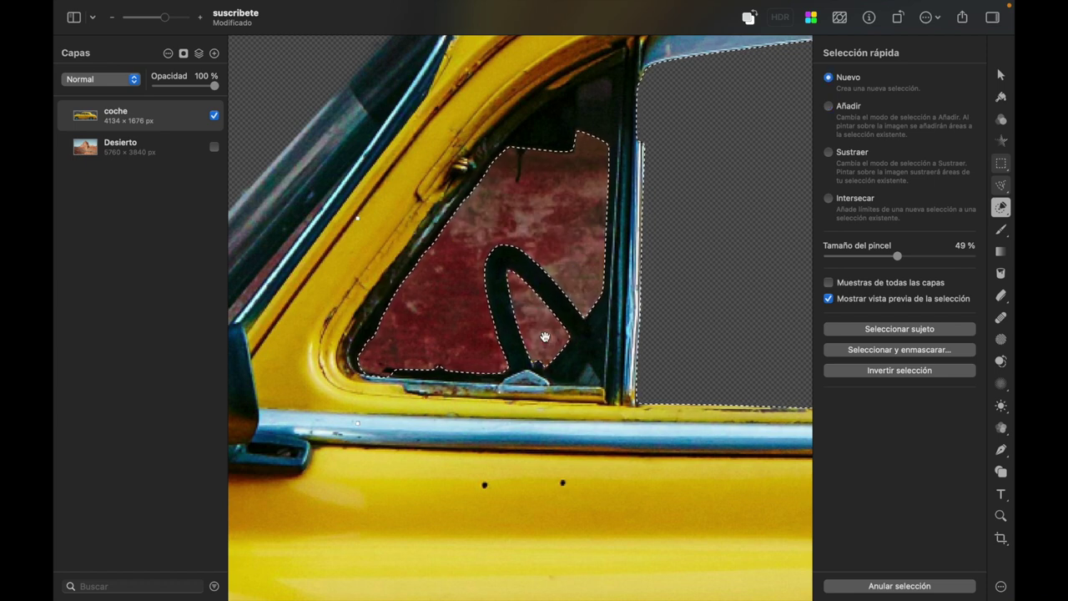
scroll(474, 258, left, 5)
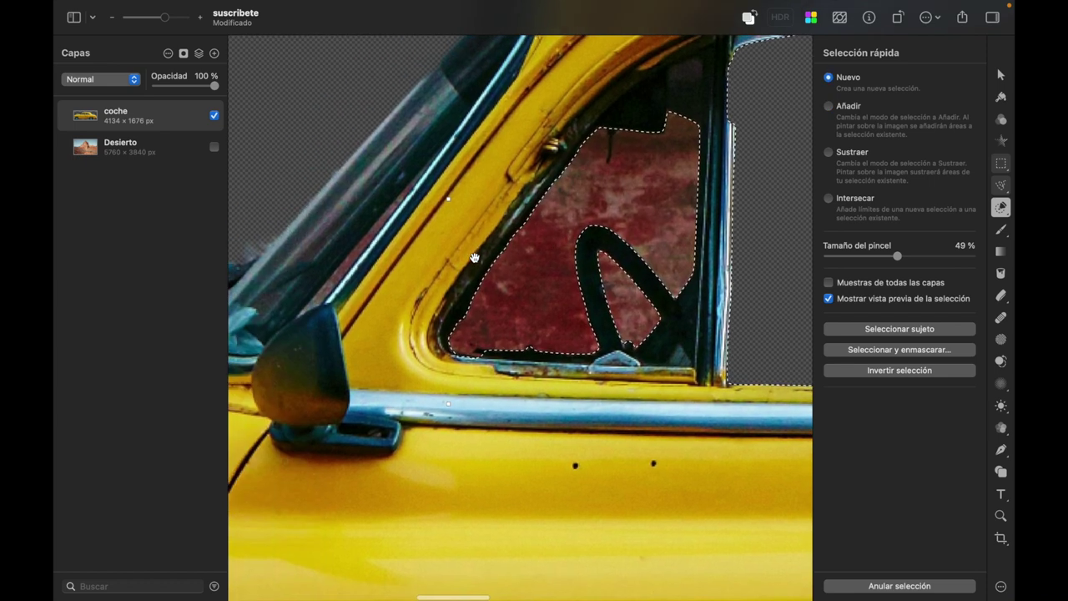
key(BackSpace)
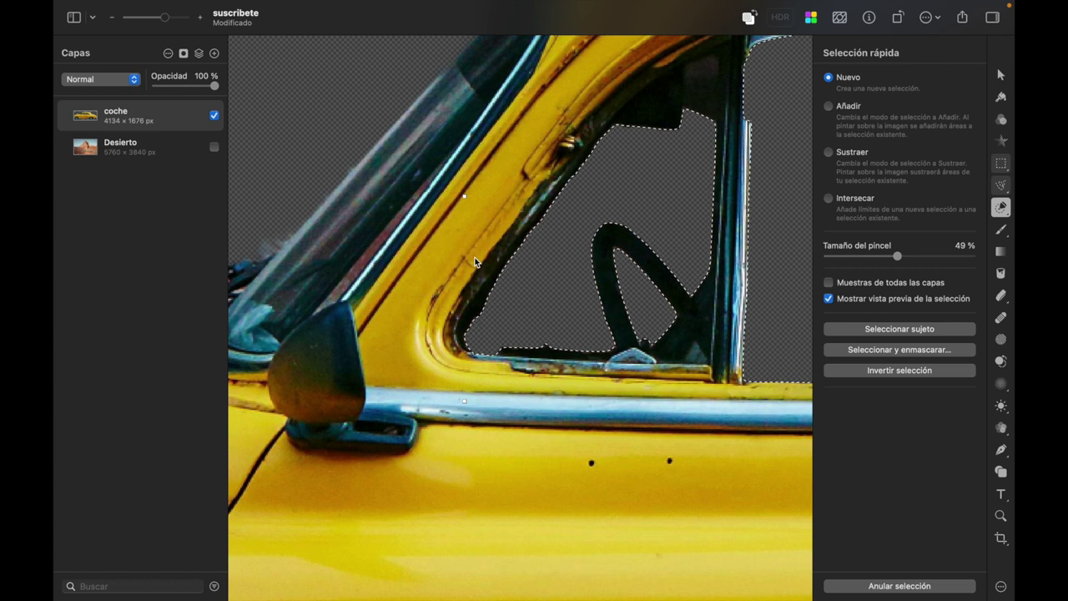
- Clear the selection around the car windows and switch to the Arrange tool
scroll(474, 262, down, 6)
scroll(474, 262, down, 2)
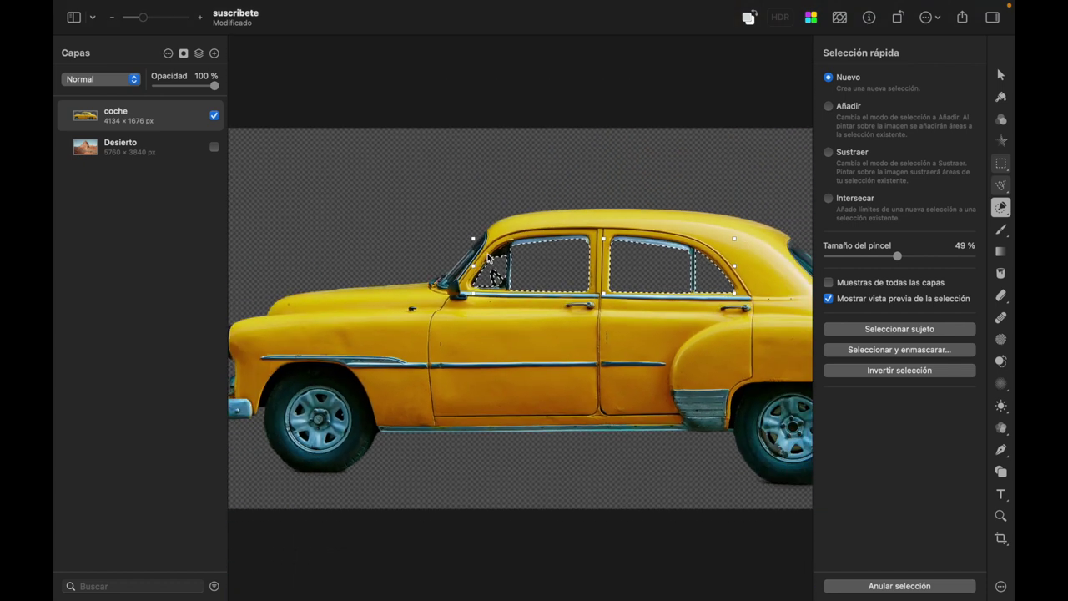
right_click(544, 266)
click(564, 271)
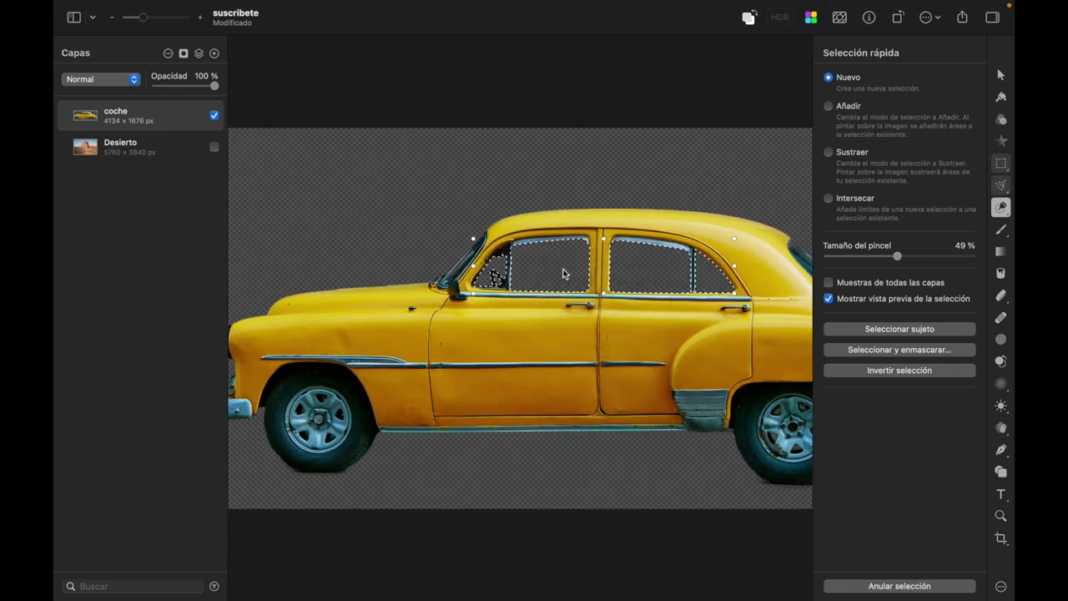
scroll(564, 273, down, 2)
key(v)
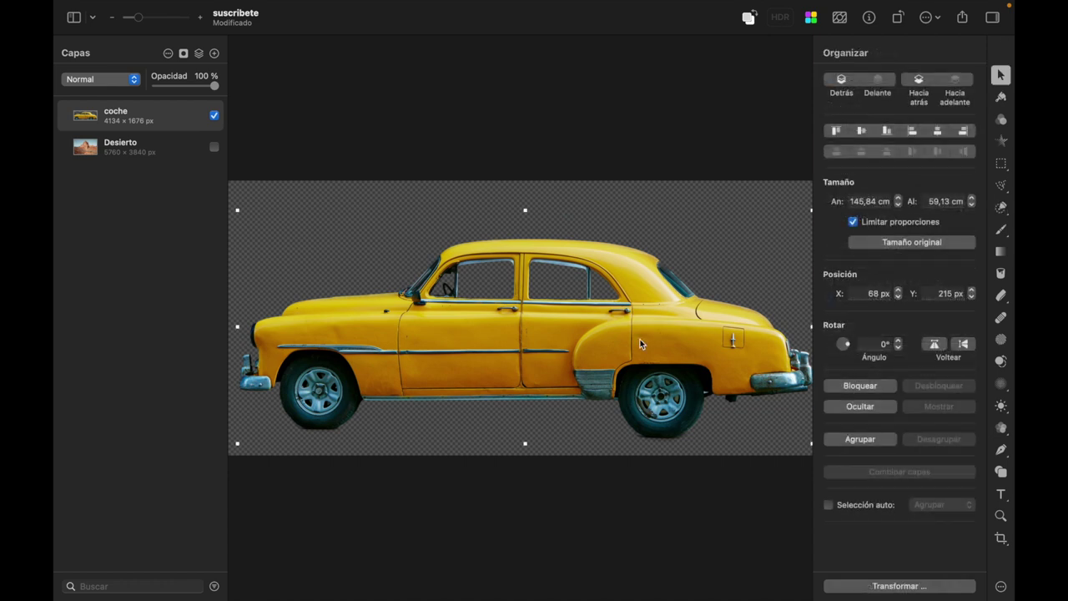
- Select the Desierto layer and make it visible again behind the car
scroll(495, 346, down, 3)
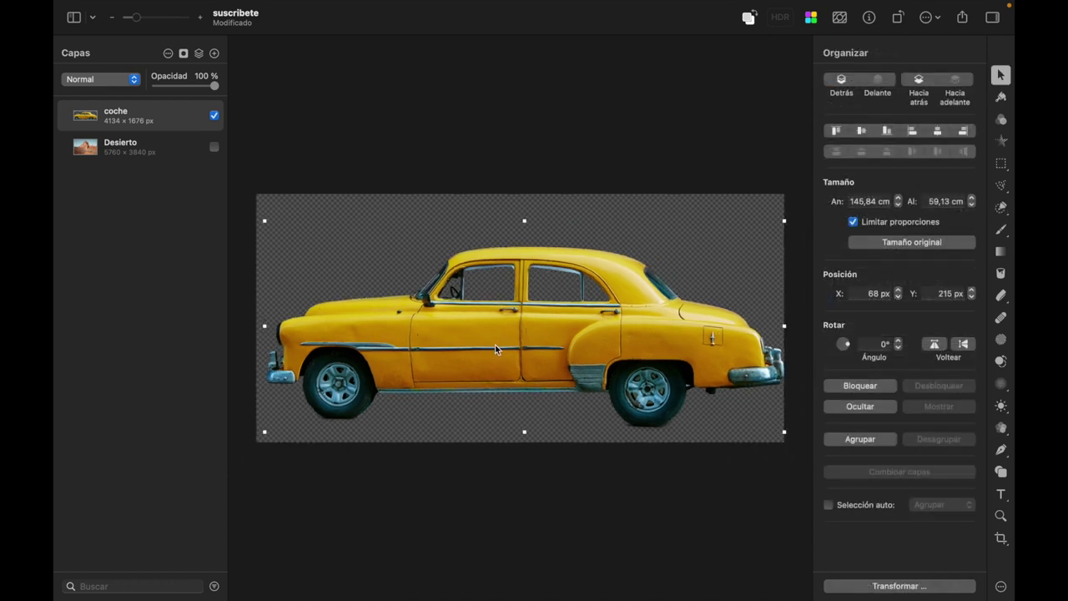
click(117, 159)
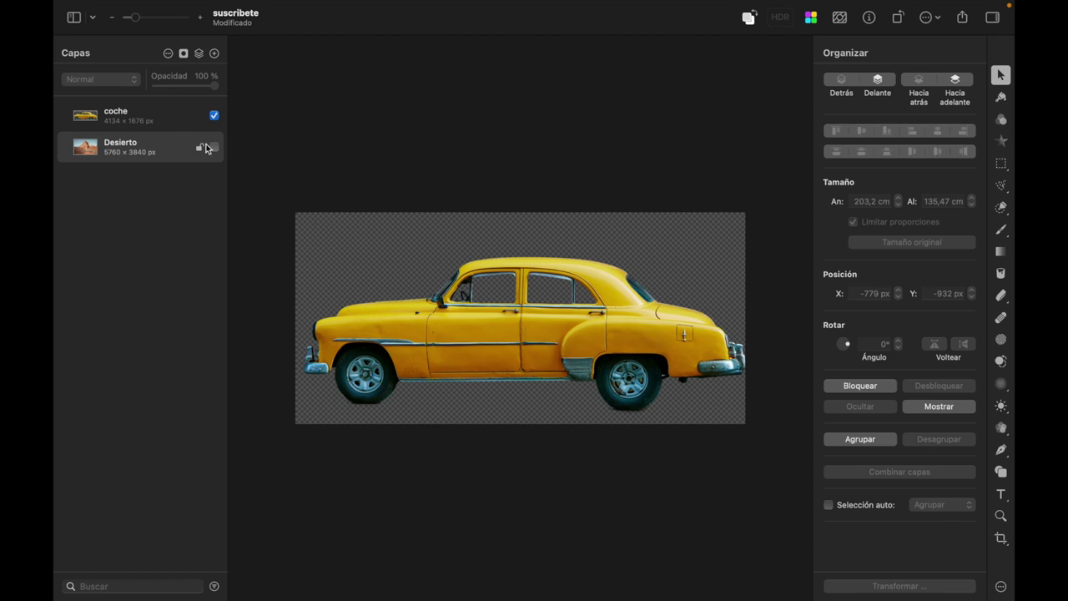
click(214, 148)
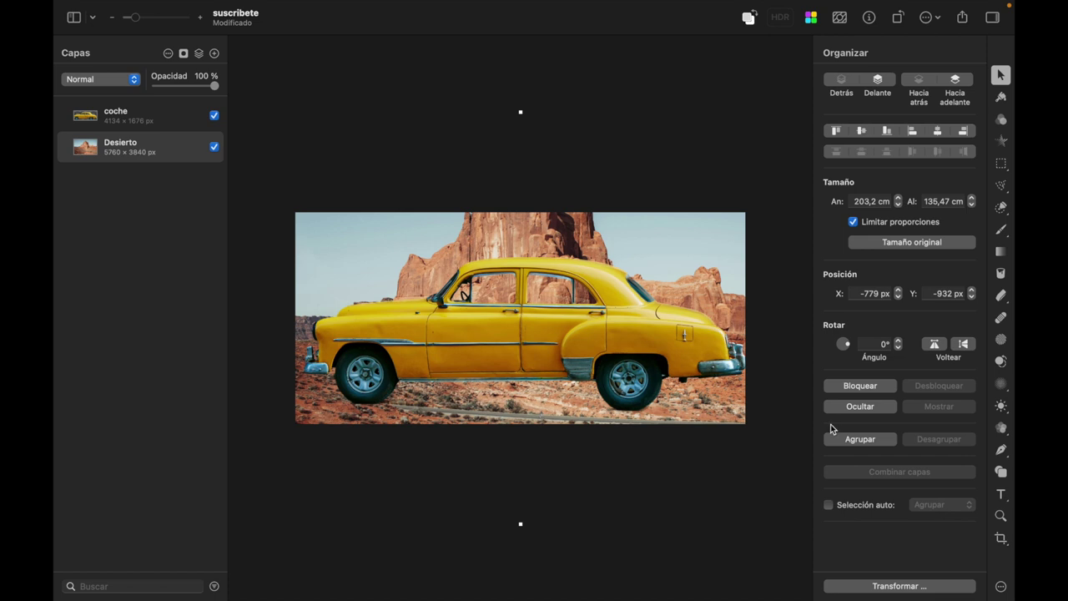
- Extend the canvas with the Crop tool to the full desert image, 5760 × 3840 px, and apply it
click(1001, 538)
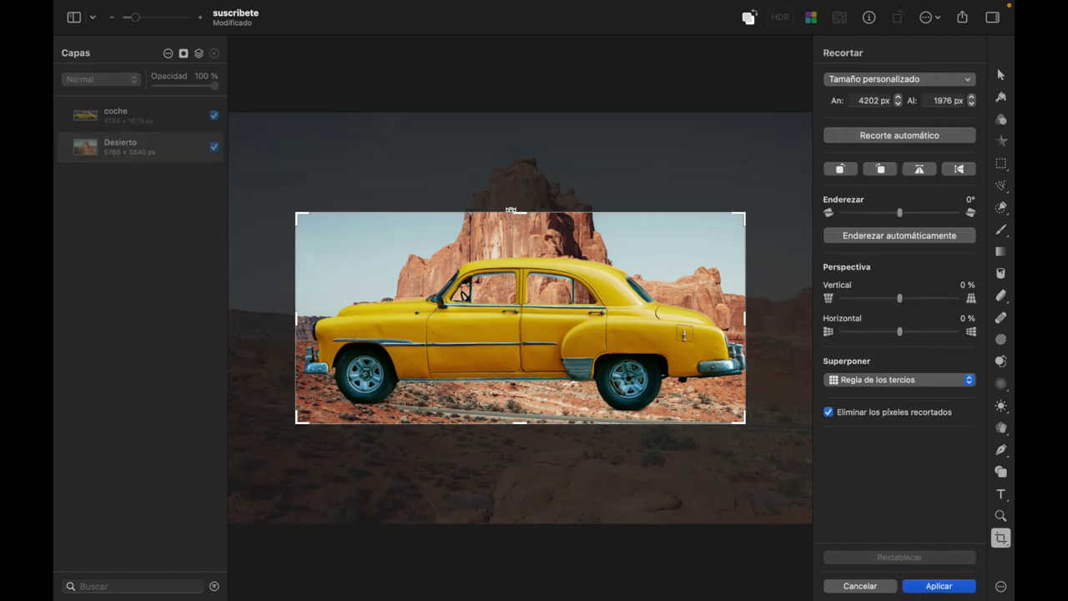
drag(515, 211, 519, 112)
drag(520, 421, 506, 522)
drag(744, 322, 793, 323)
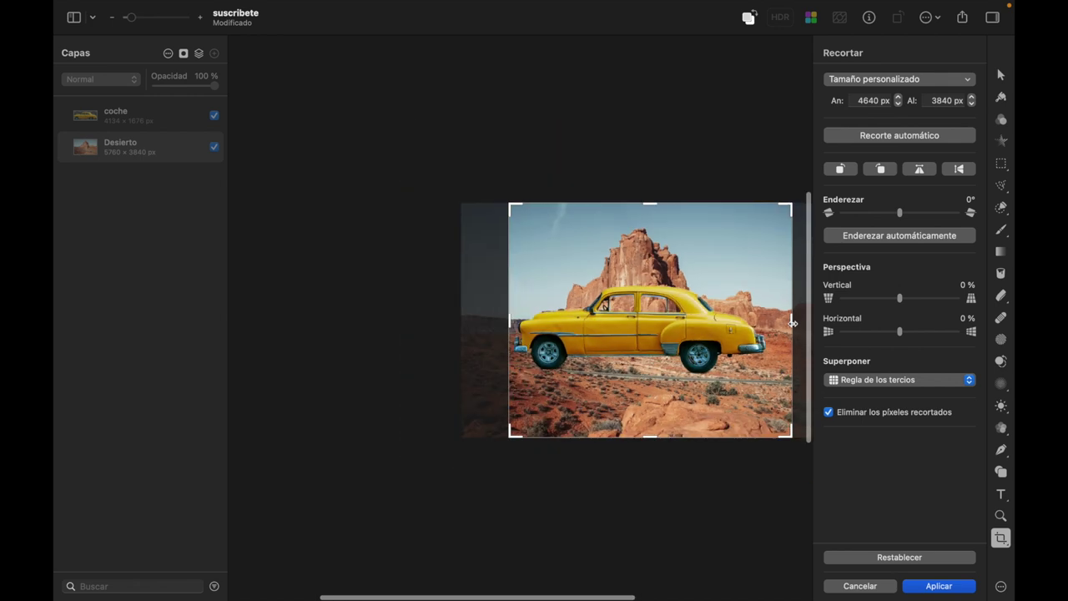
drag(686, 317, 700, 320)
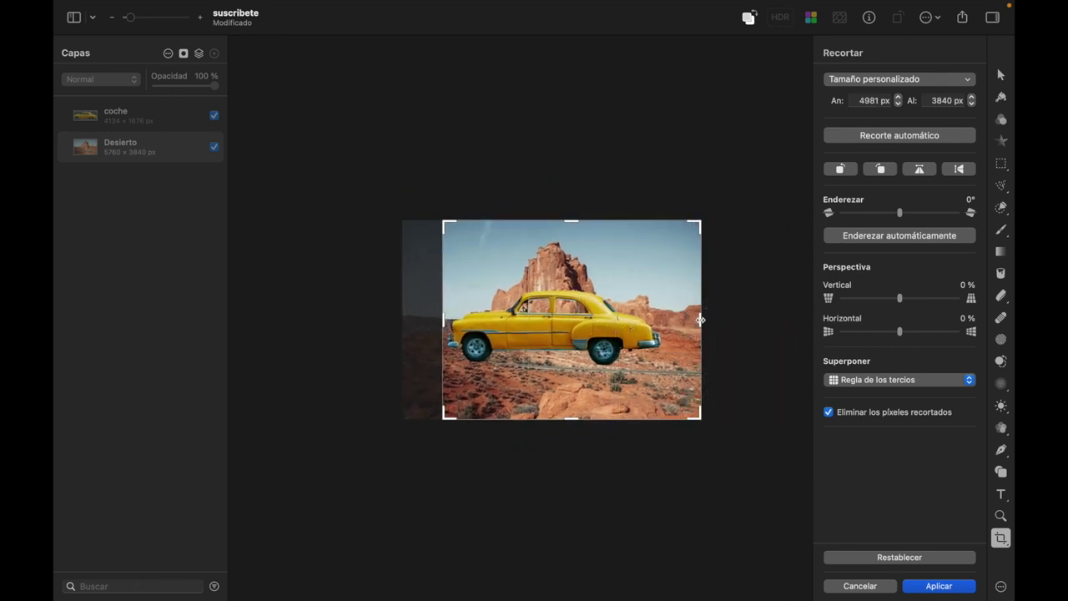
drag(443, 319, 402, 319)
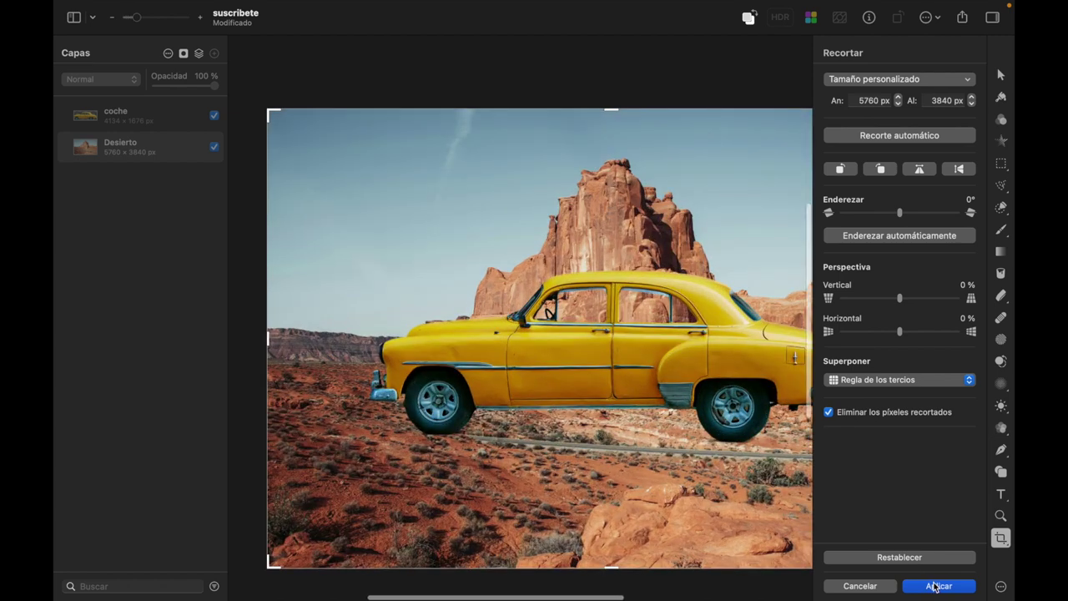
click(936, 586)
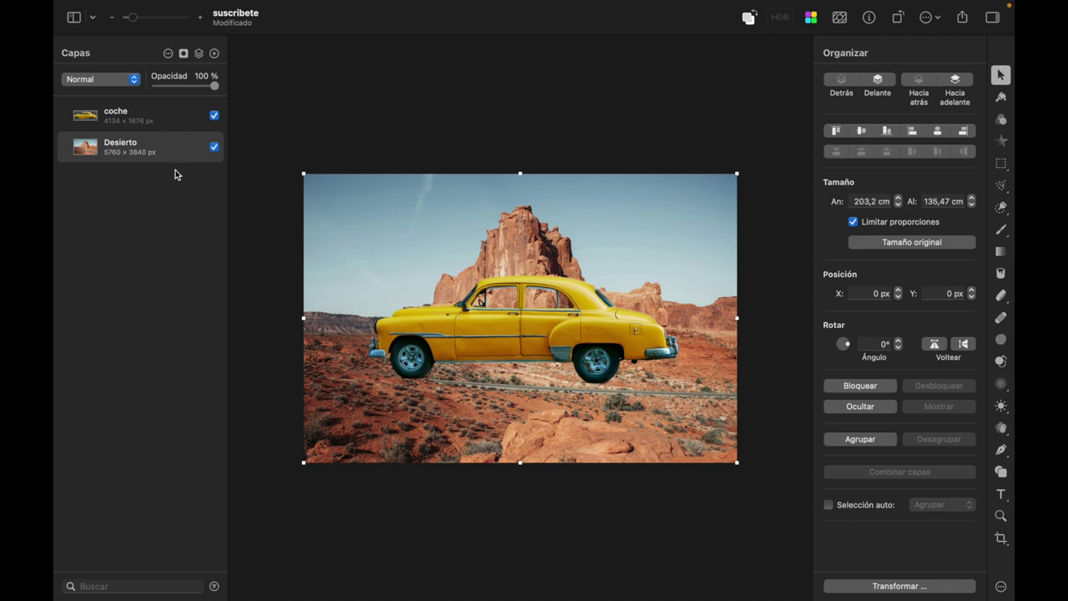
- Scale the coche layer down proportionally to about 180 × 73 px and place it on the desert road
click(144, 118)
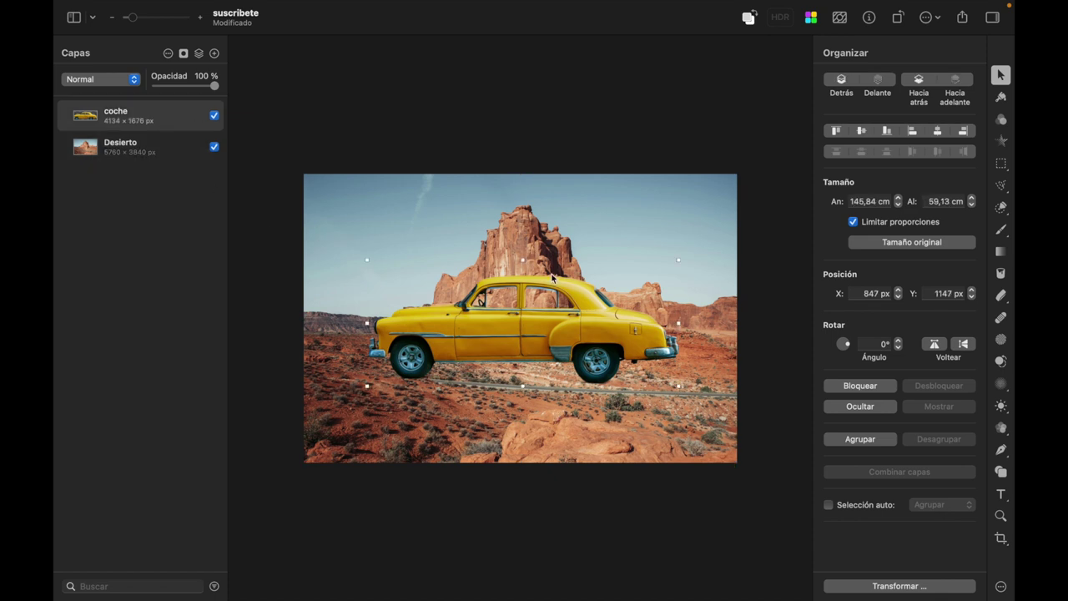
drag(674, 260, 609, 384)
scroll(573, 384, up, 5)
scroll(572, 386, up, 3)
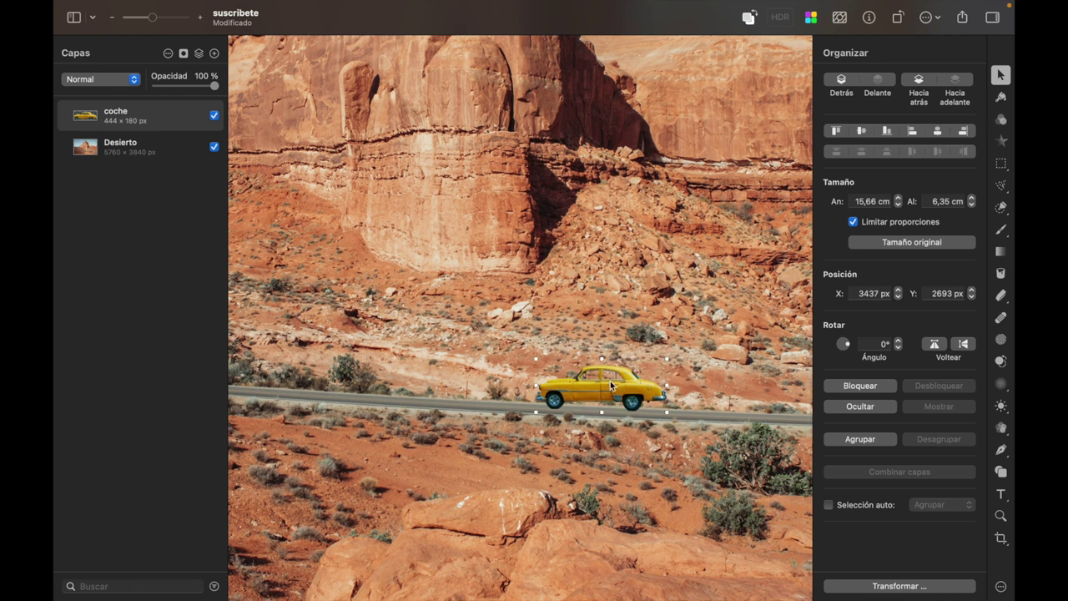
drag(666, 355, 620, 404)
scroll(574, 395, up, 3)
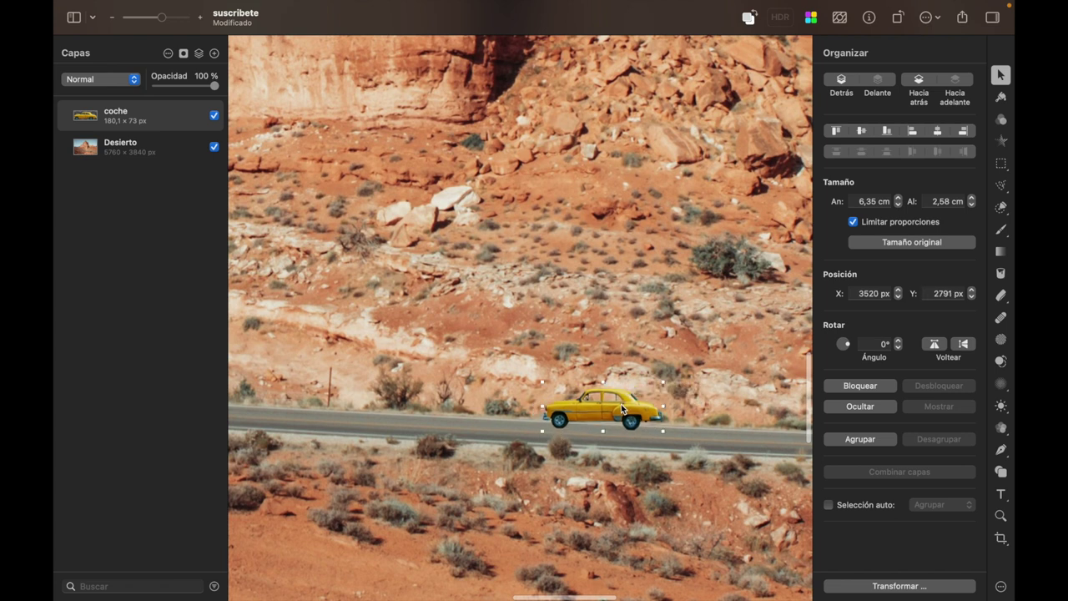
- Rotate the car to 358.3° with Transform so it follows the slope of the road, and apply the transformation
right_click(621, 404)
click(676, 508)
drag(667, 378, 667, 379)
drag(632, 414, 628, 413)
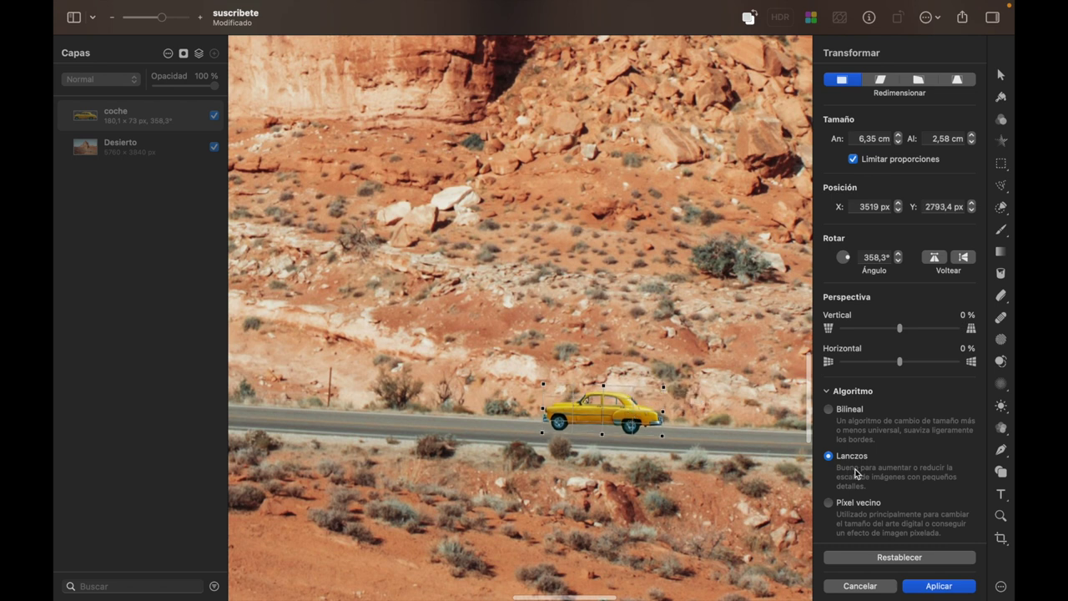
click(926, 587)
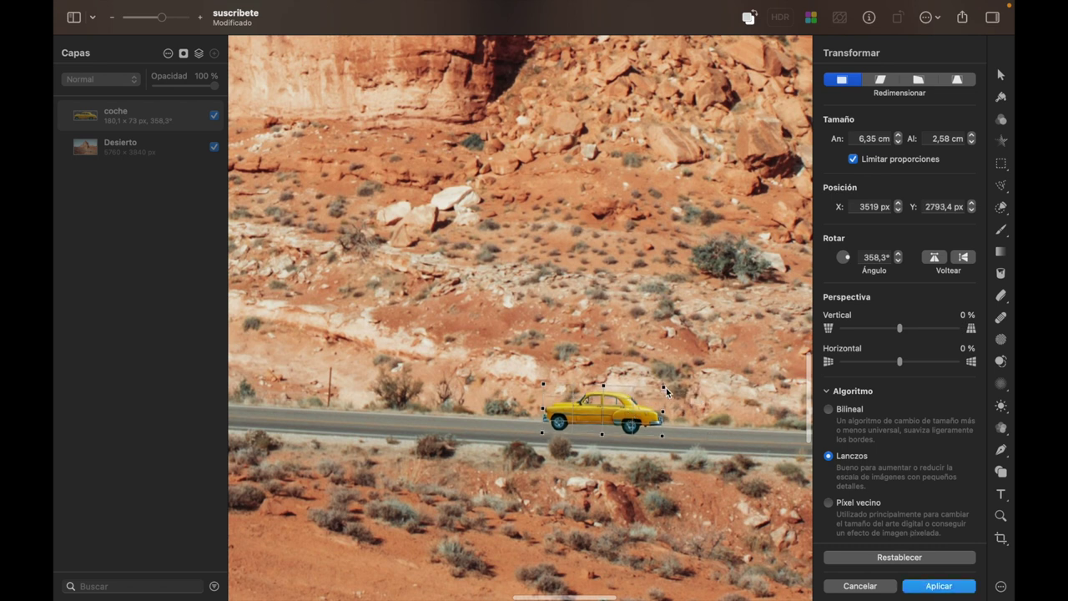
key(Return)
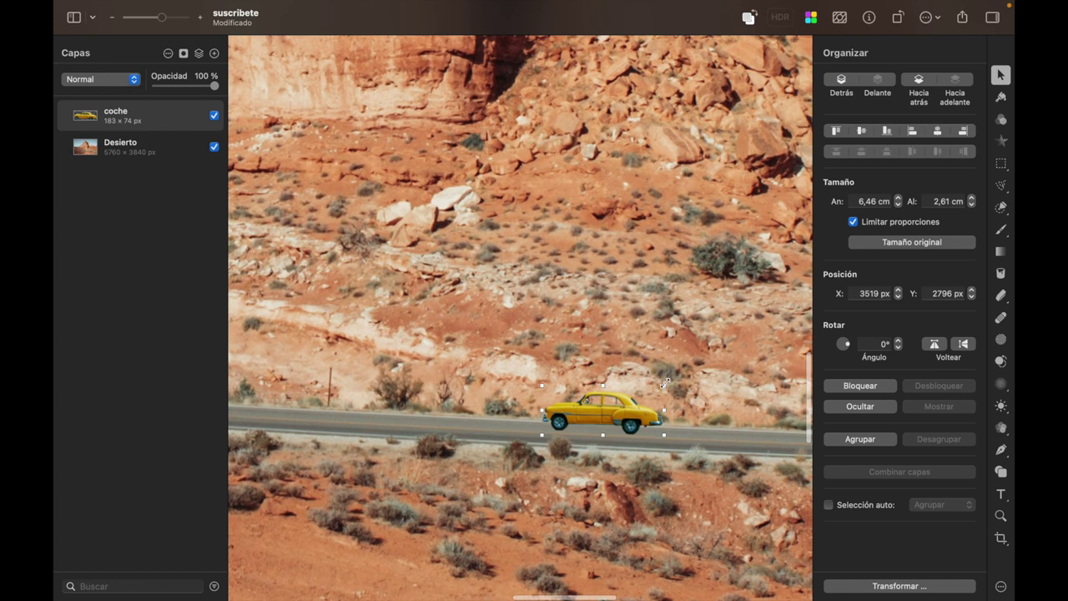
- Scale the car on the road down slightly further to about 167 × 67.5 px
drag(662, 383, 655, 387)
scroll(653, 386, down, 3)
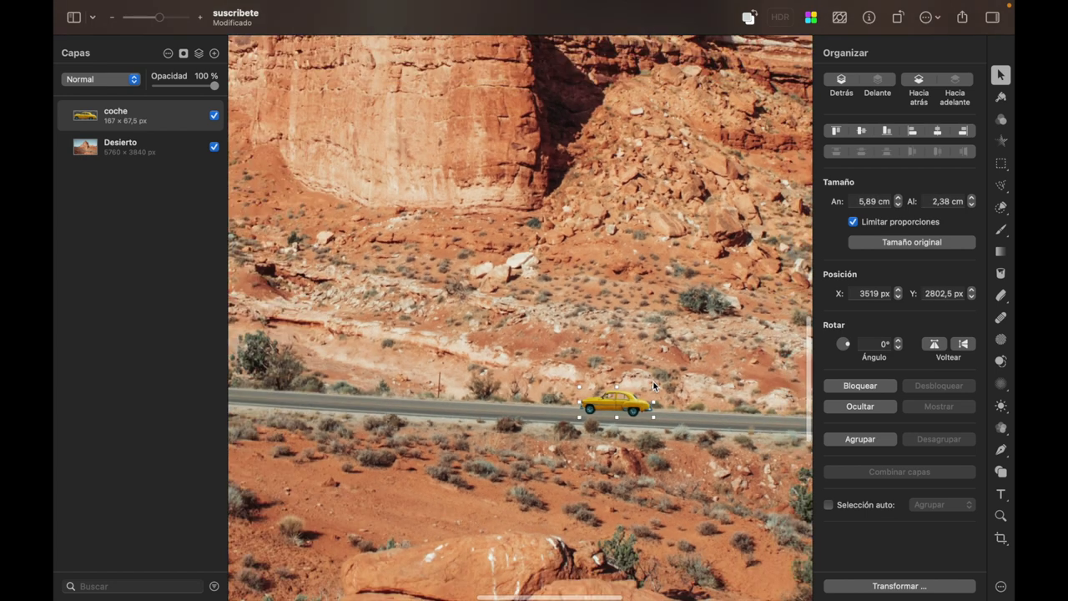
scroll(654, 386, down, 3)
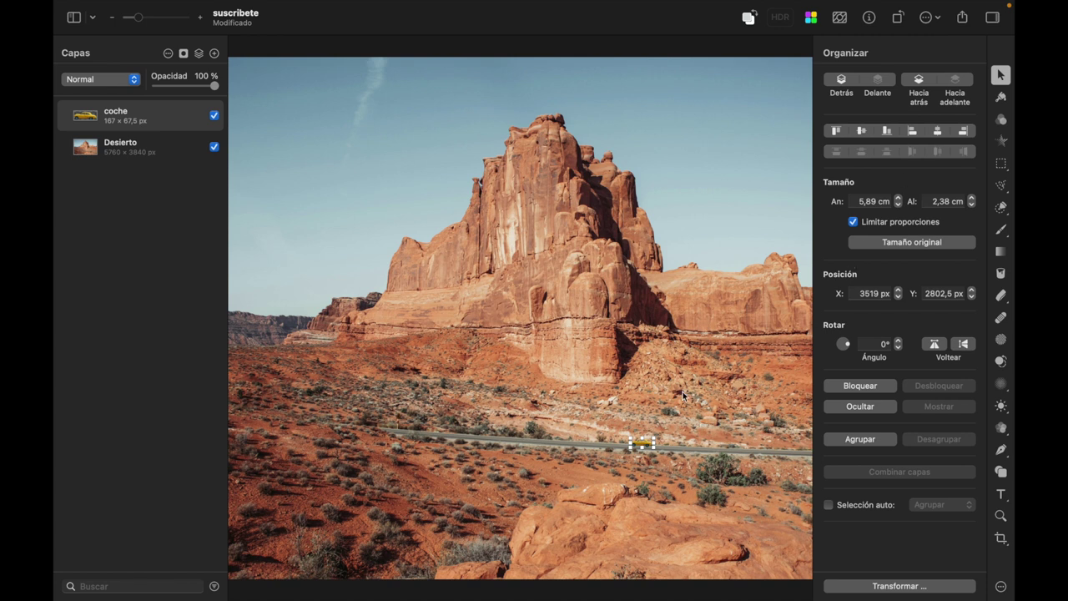
- Check the car in the scene without its handles, and select the coche layer for colour adjustments
click(159, 147)
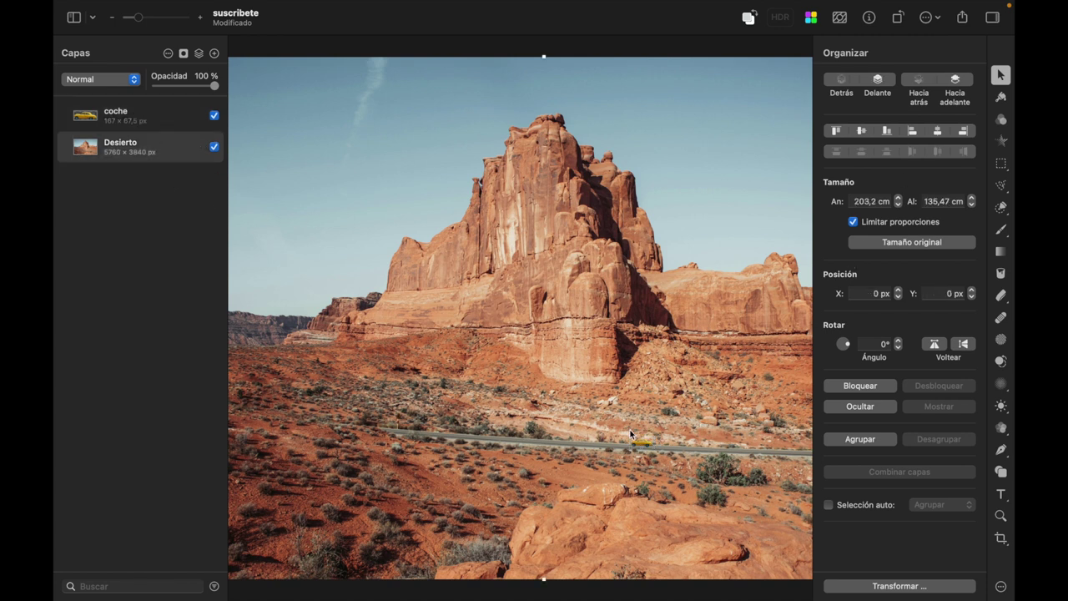
scroll(630, 431, up, 3)
scroll(630, 431, up, 5)
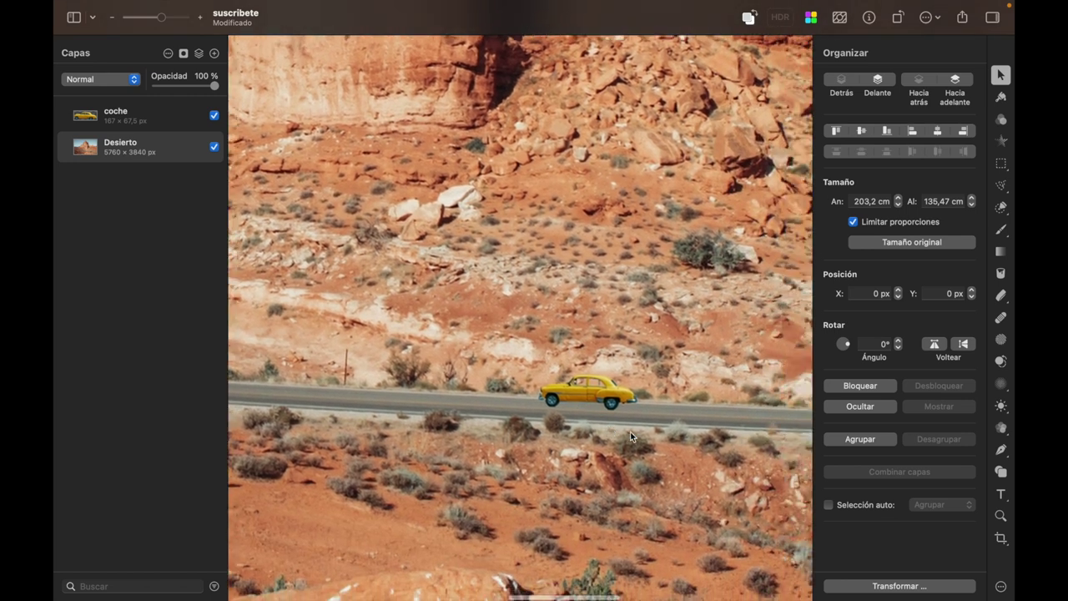
scroll(630, 431, up, 1)
click(155, 117)
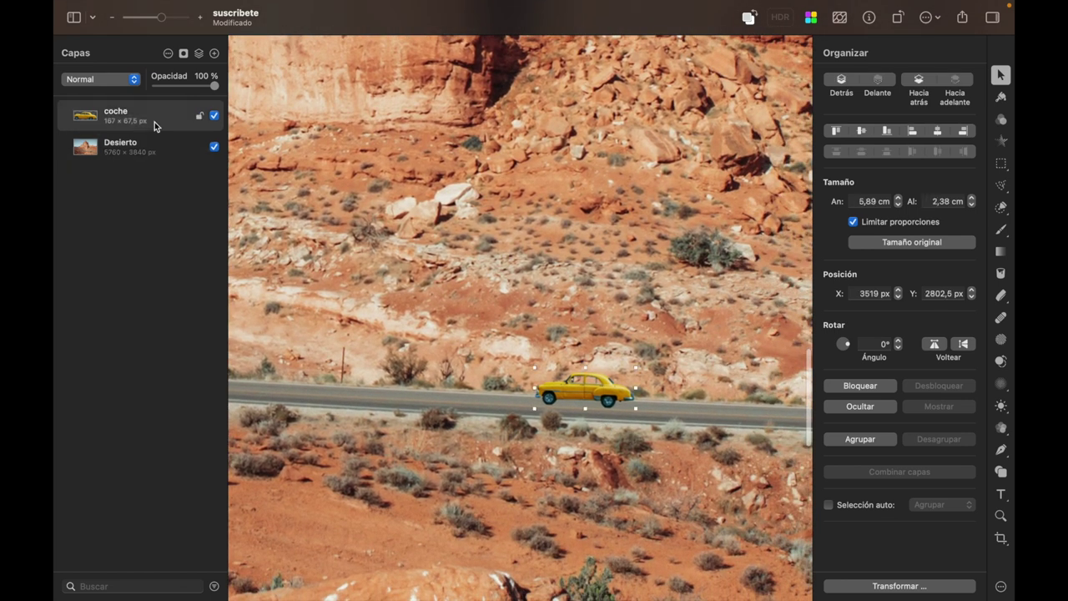
click(1000, 121)
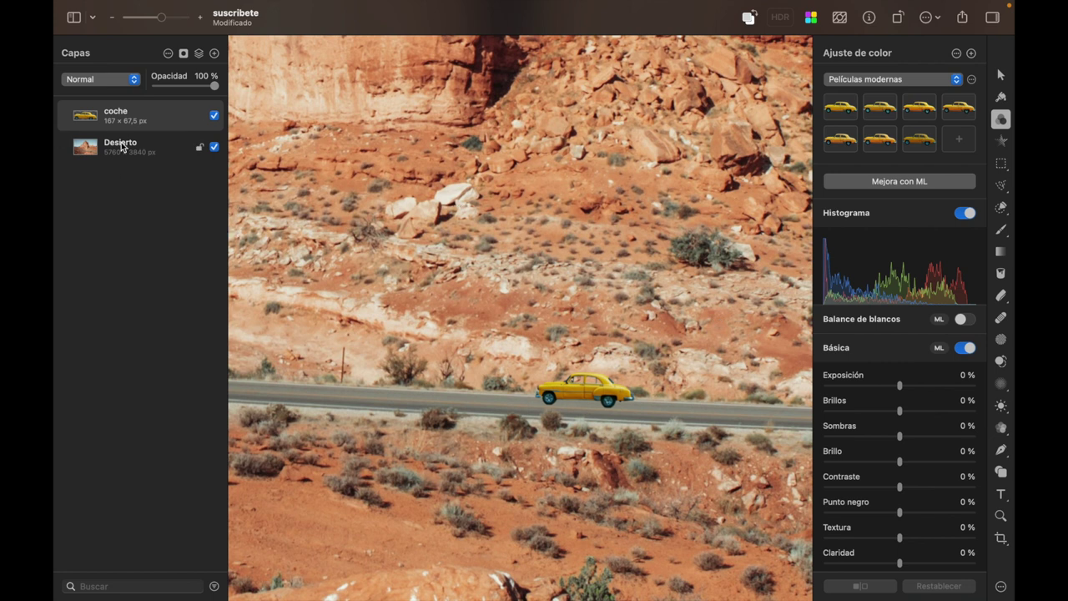
- Try matching the car's colours to the Desierto layer, and reset the colour adjustments
drag(118, 152, 898, 227)
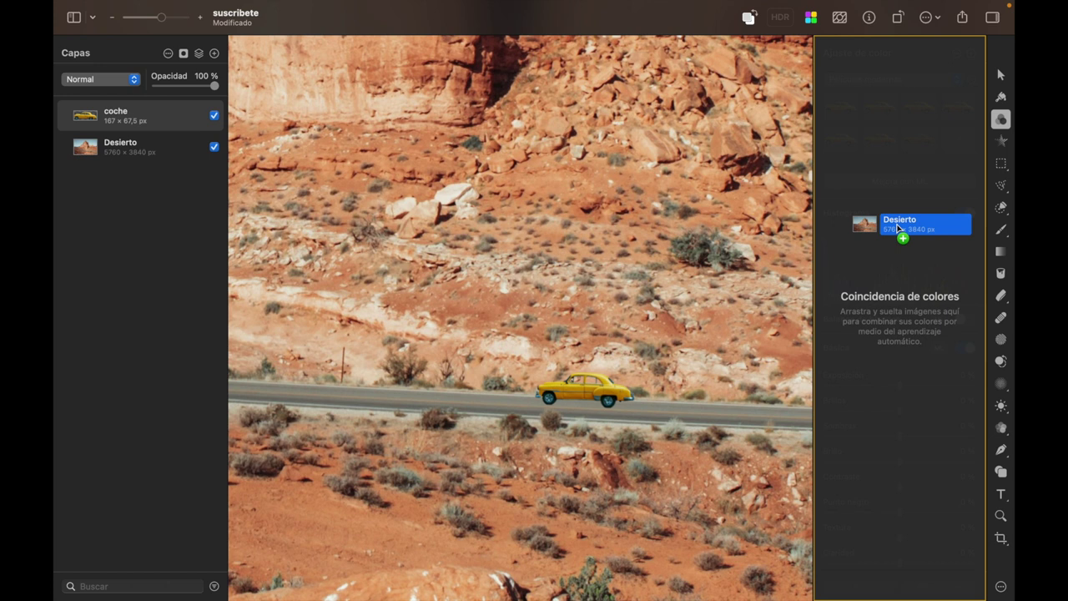
drag(896, 223, 896, 223)
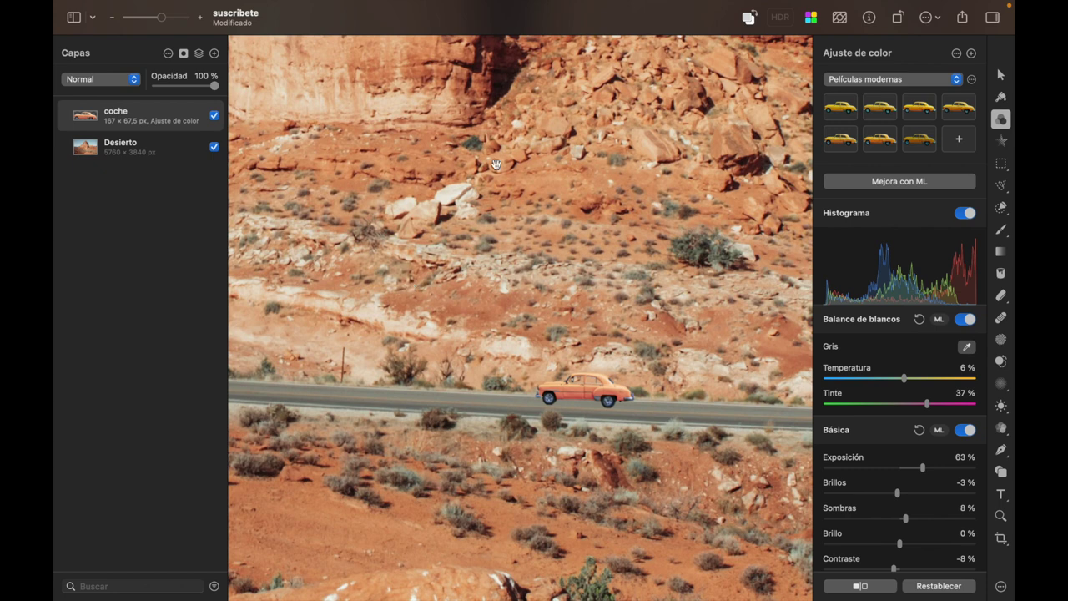
scroll(559, 276, down, 3)
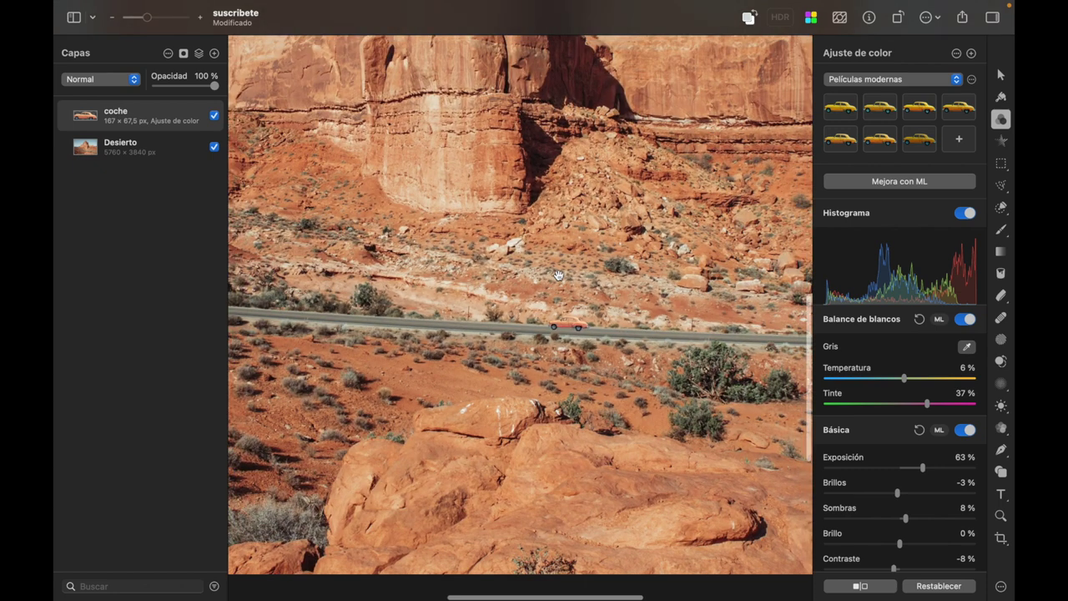
scroll(558, 275, down, 2)
scroll(558, 276, up, 5)
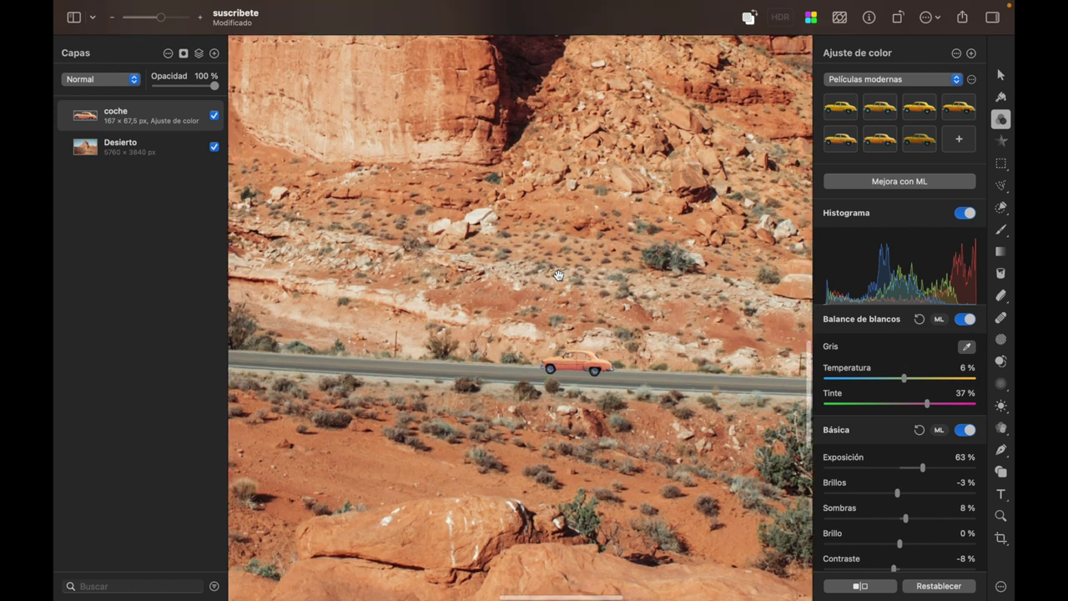
scroll(559, 275, down, 3)
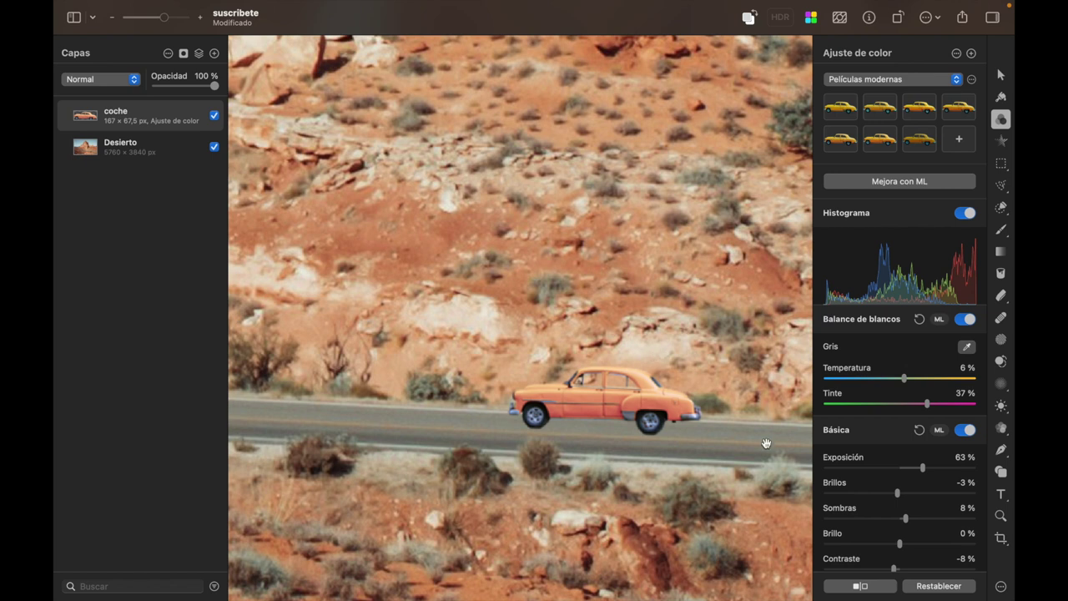
click(923, 586)
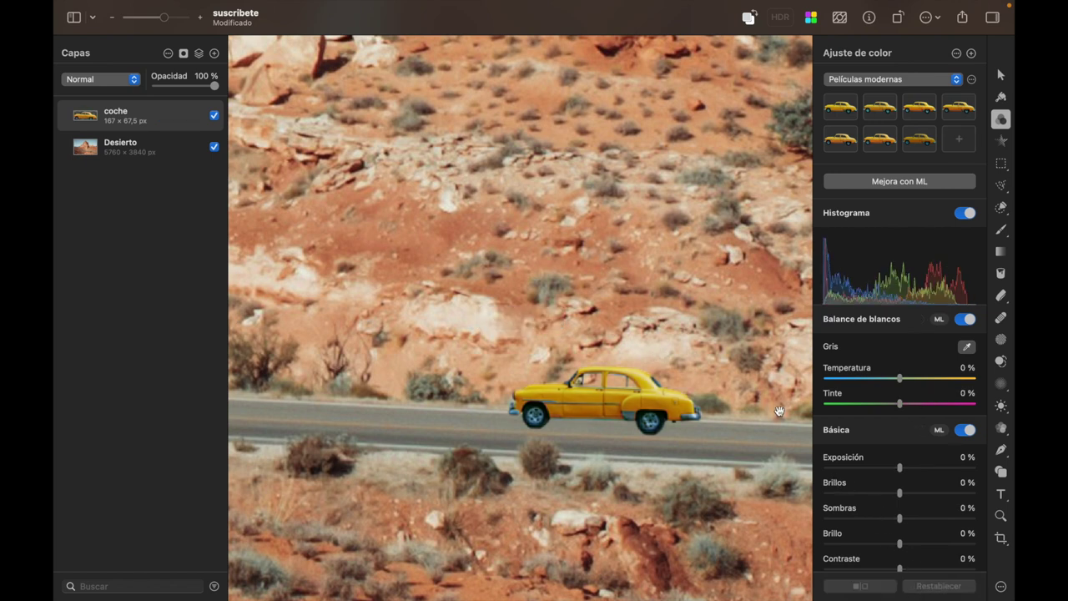
- Set the car's Temperatura to 36 %, Exposición to 29 %, Brillos to 15 %, Sombras to 19 % and Brillo to -21 %
scroll(815, 416, down, 2)
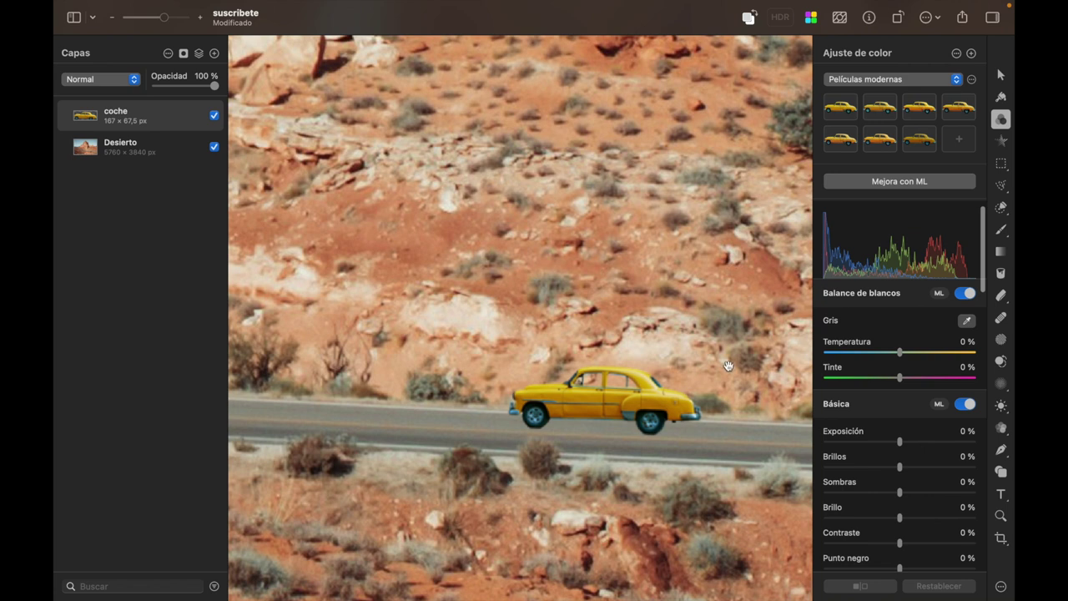
scroll(727, 366, down, 2)
drag(899, 352, 927, 353)
mouse_move(899, 441)
mouse_down()
mouse_move(875, 440)
mouse_move(909, 442)
mouse_up()
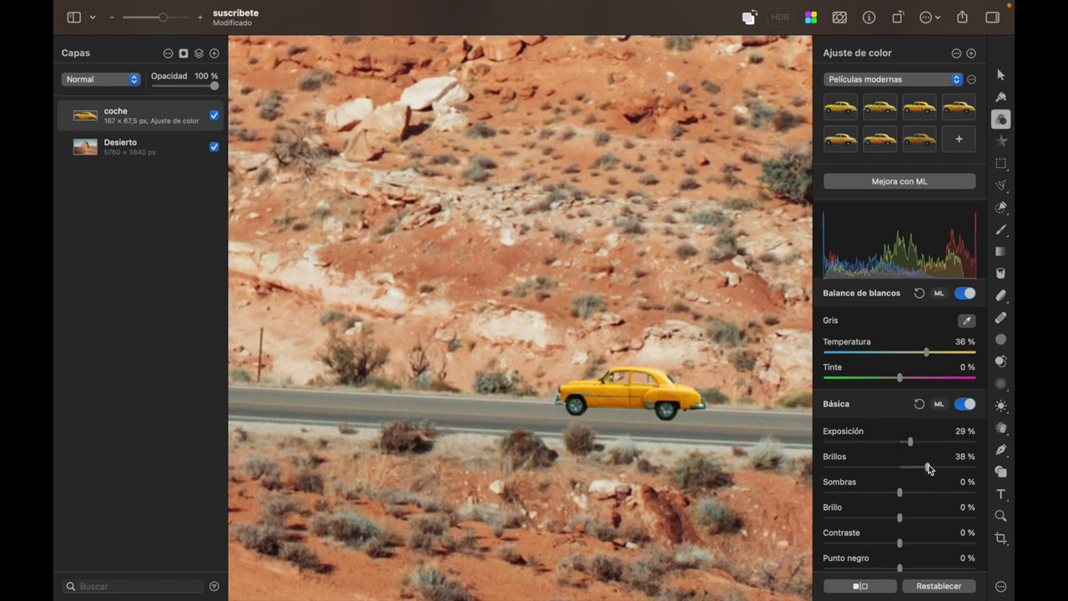
drag(936, 468, 991, 464)
scroll(907, 502, down, 2)
scroll(886, 489, down, 3)
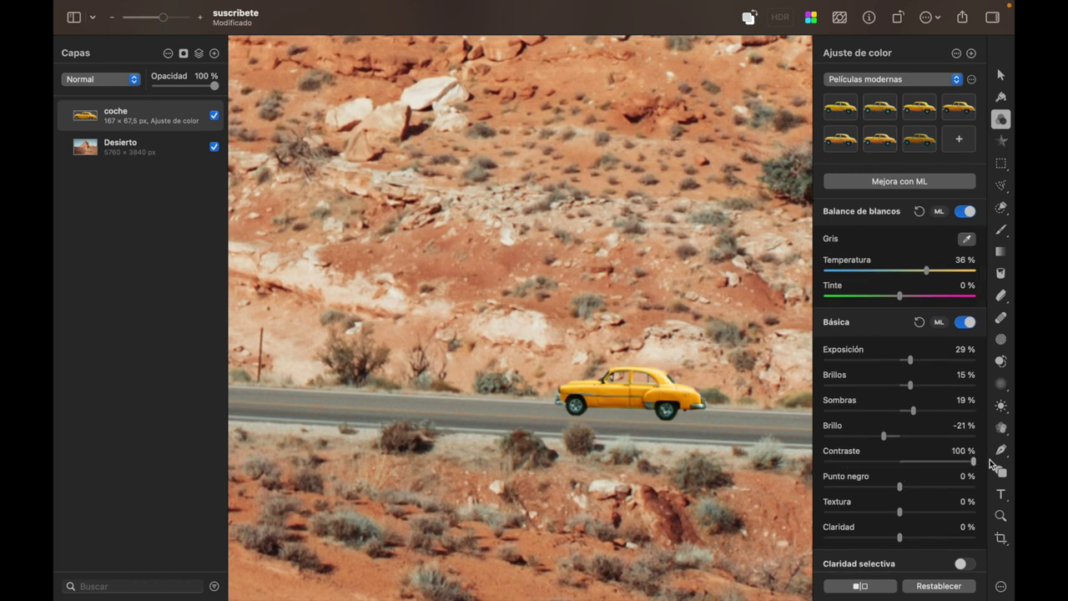
- Set the car's Contraste to 70 %, Punto negro to -19 %, Textura to 56 % and Claridad to -52 %
mouse_move(949, 466)
mouse_down()
mouse_move(883, 458)
mouse_move(942, 451)
mouse_up()
scroll(949, 467, down, 1)
scroll(915, 493, down, 1)
scroll(934, 453, down, 1)
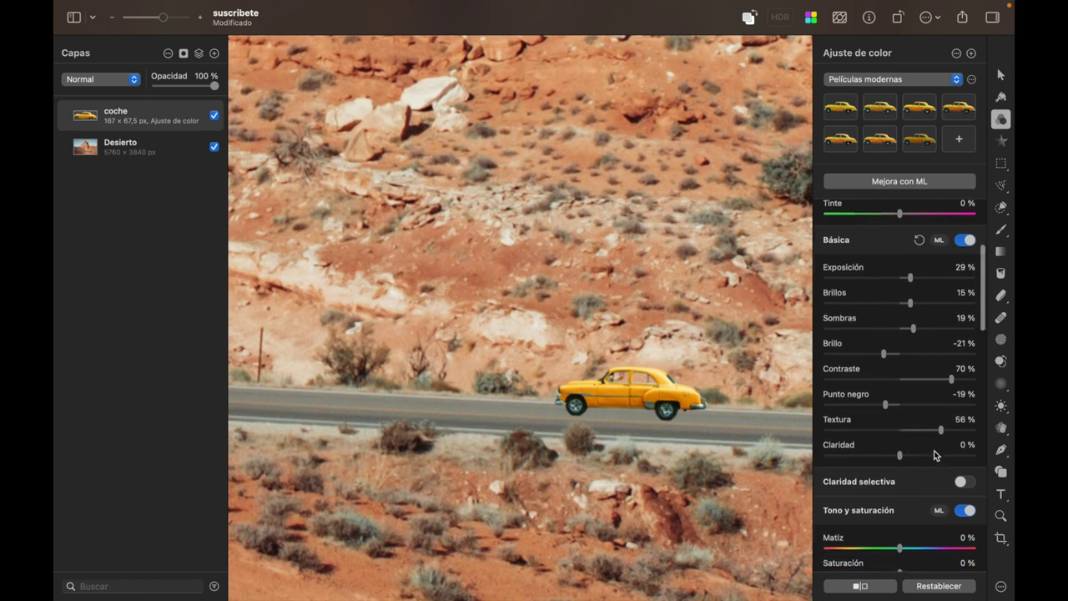
drag(901, 457, 864, 465)
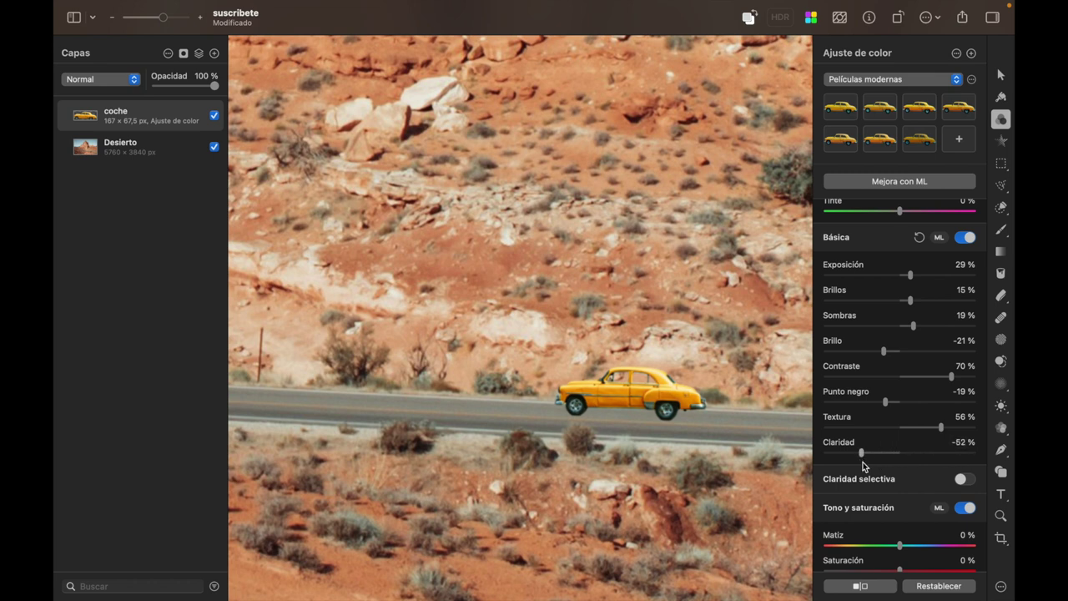
- Examine how the colour-adjusted car blends into the desert scene, both from afar and up close
scroll(606, 344, down, 5)
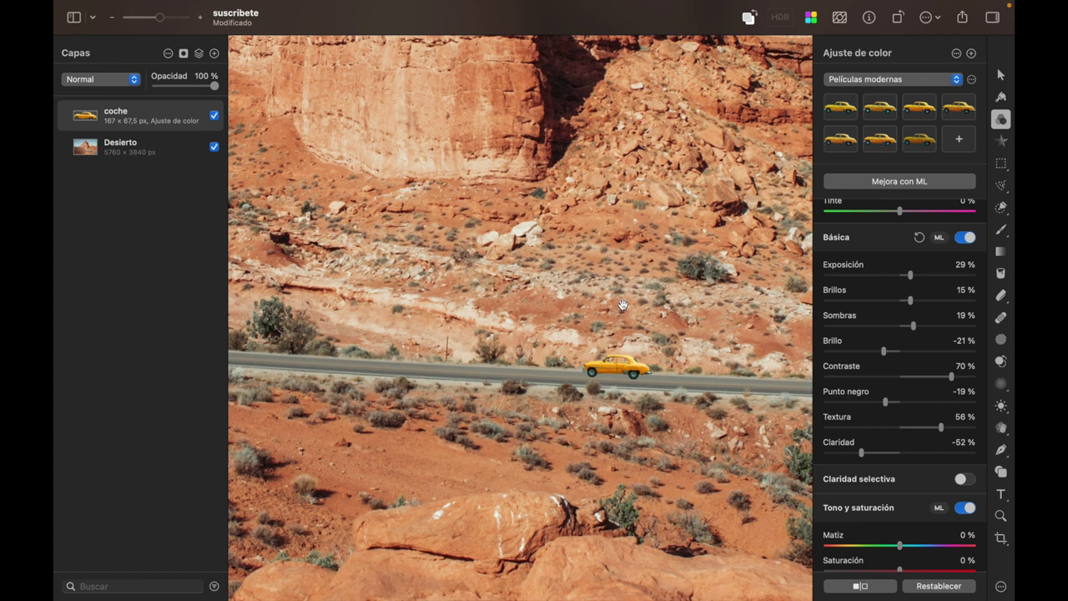
scroll(620, 288, down, 5)
scroll(619, 288, down, 1)
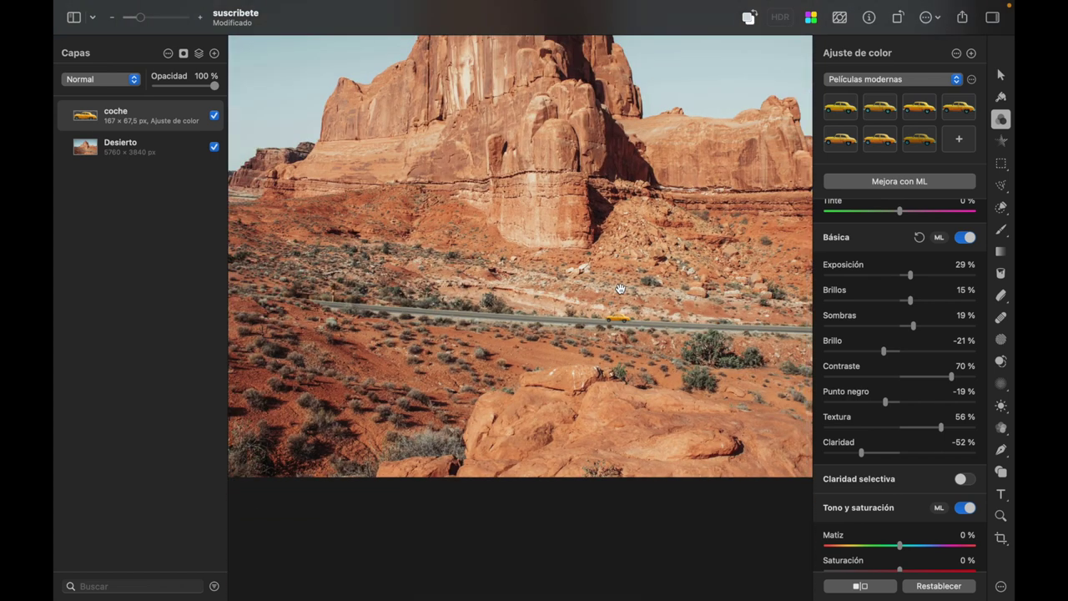
scroll(620, 289, up, 5)
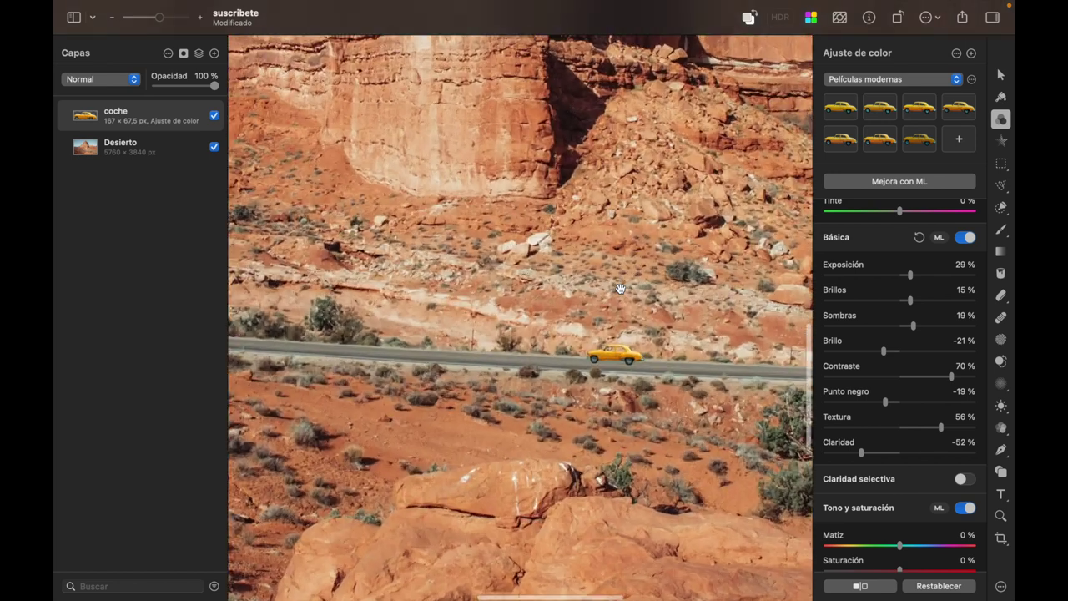
scroll(620, 289, up, 5)
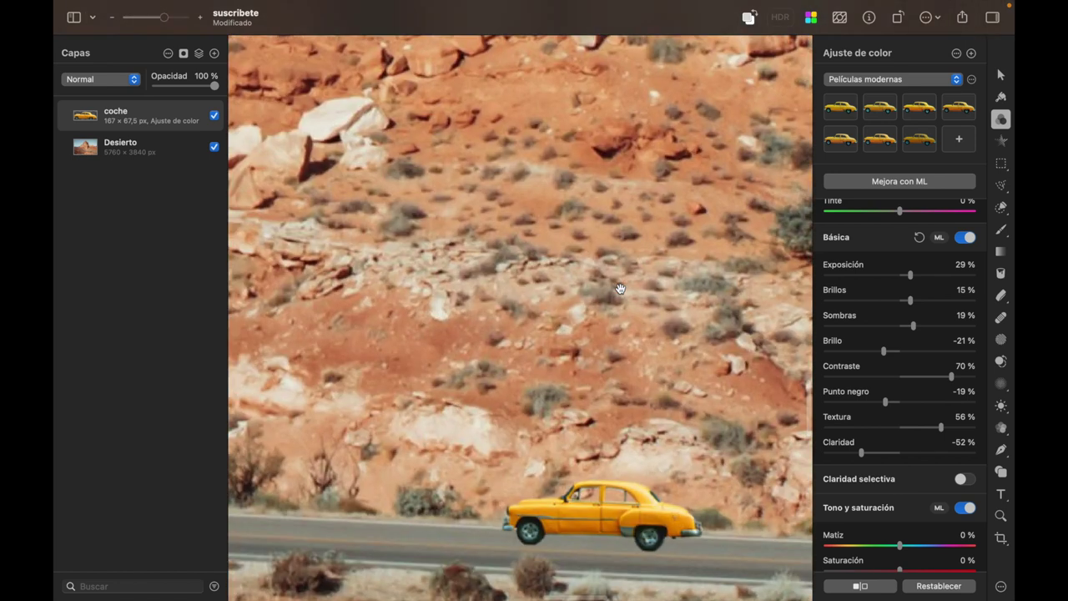
scroll(620, 289, down, 5)
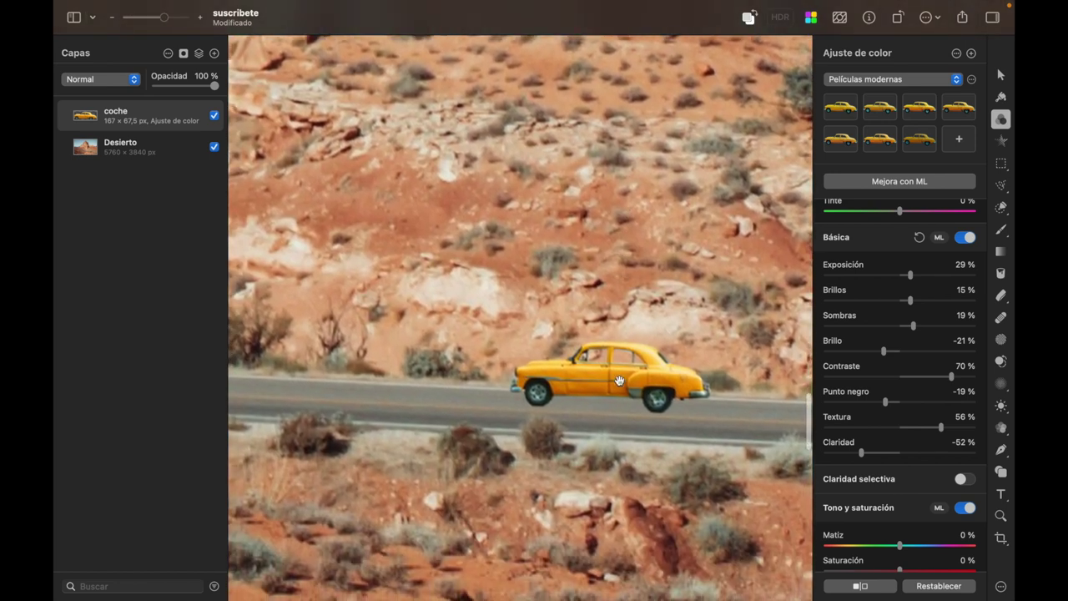
scroll(619, 380, up, 3)
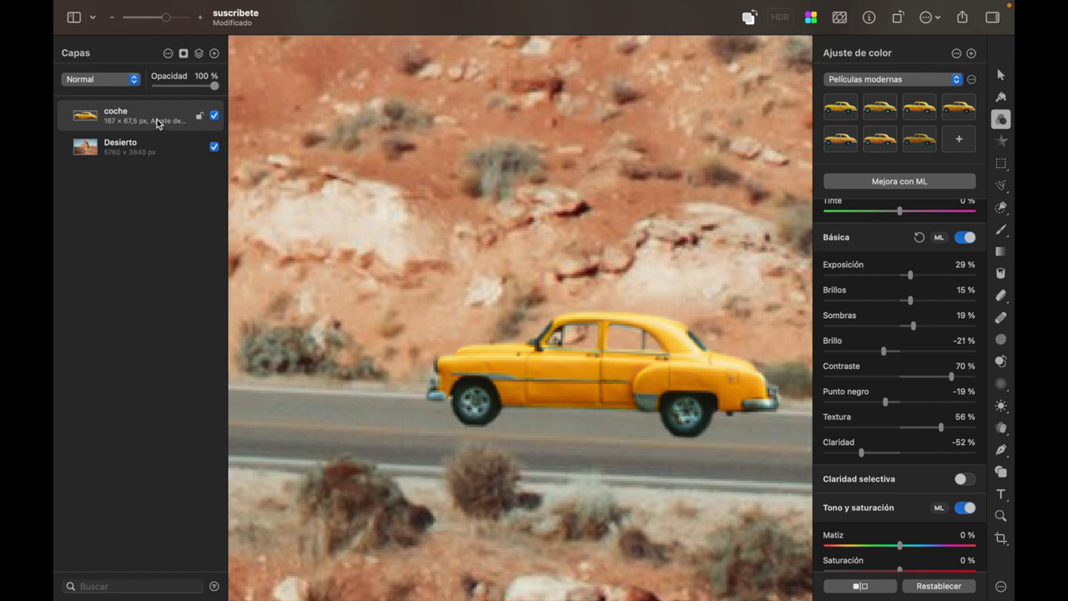
- Hide the Desierto layer and use Cambio color to turn the yellow sampled from the car's body into red
click(213, 147)
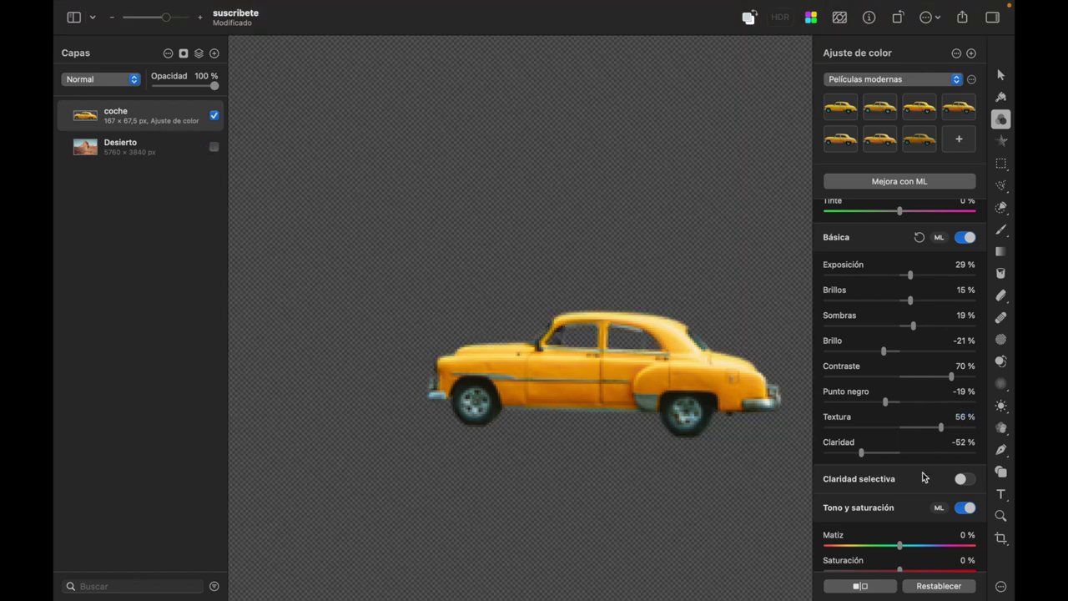
scroll(923, 478, down, 15)
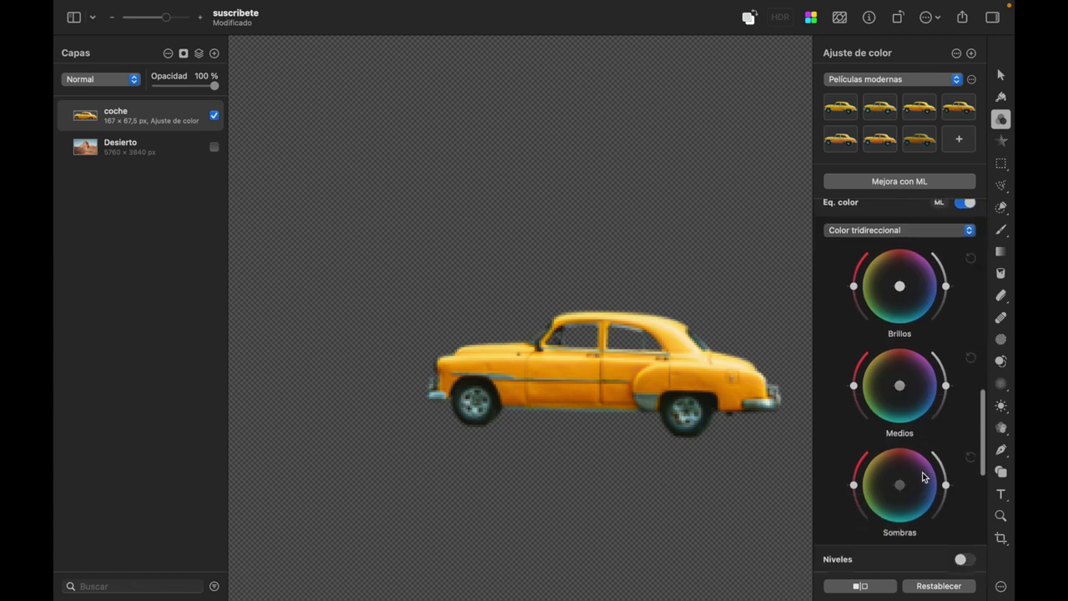
scroll(923, 475, down, 8)
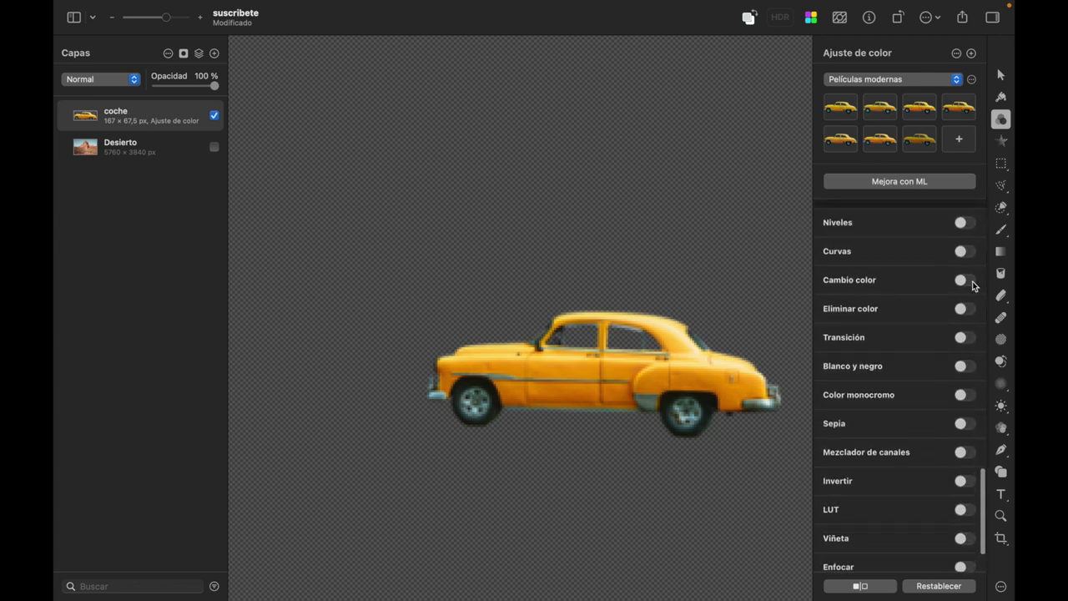
click(965, 281)
click(870, 309)
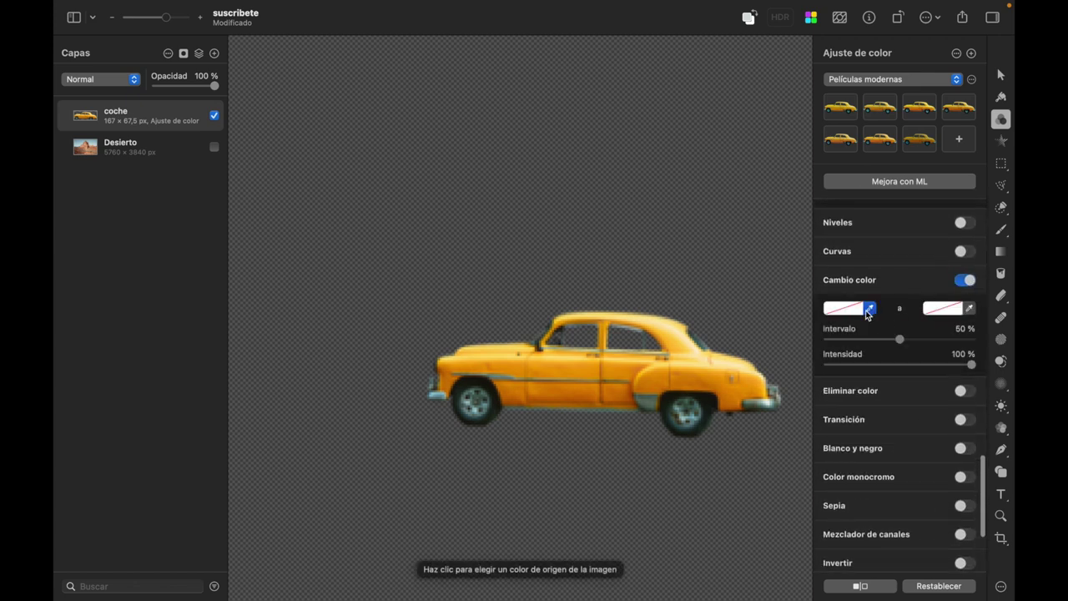
click(682, 366)
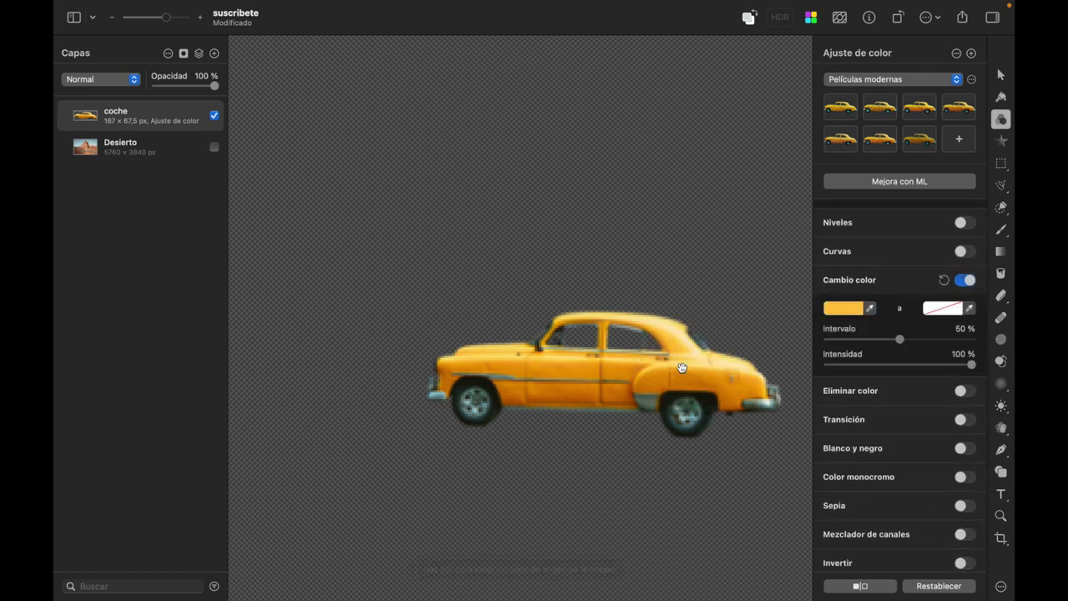
click(958, 309)
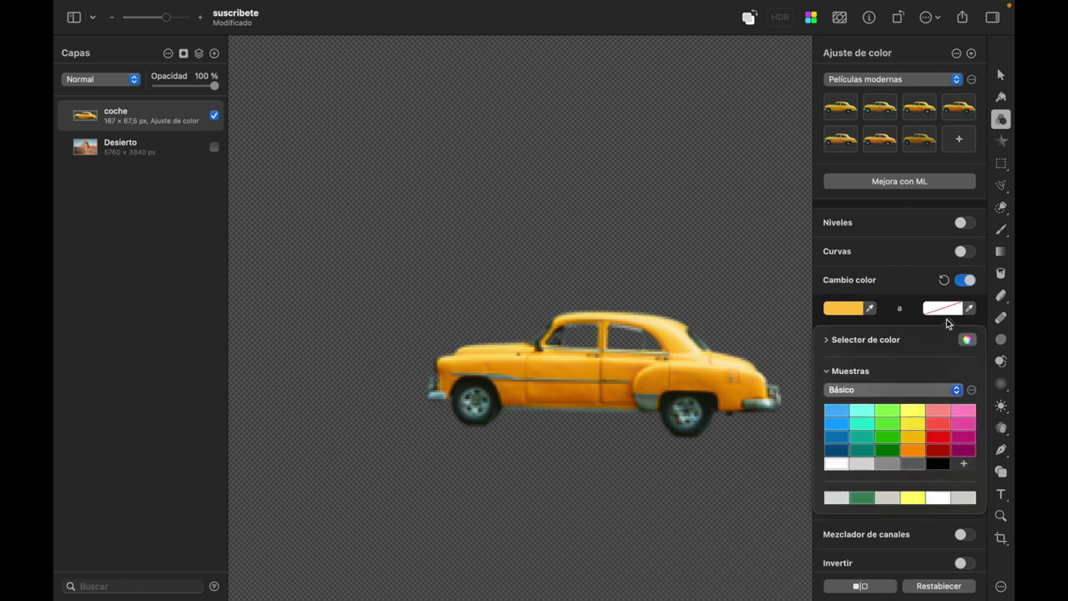
click(939, 436)
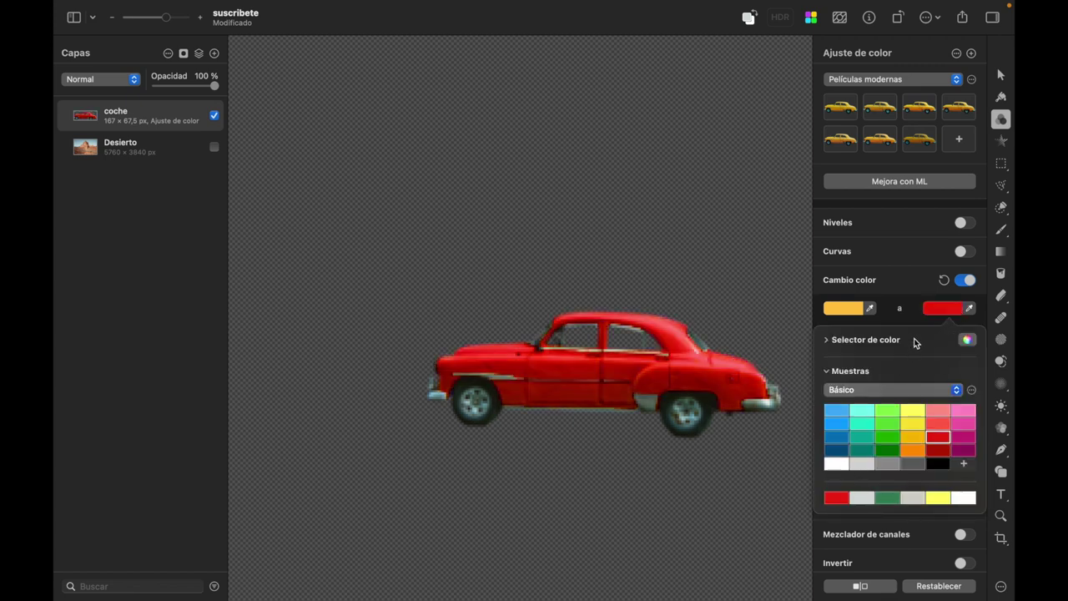
- Try blue swatches from the Básico palette as the car's replacement body colour
click(906, 314)
click(957, 309)
click(838, 426)
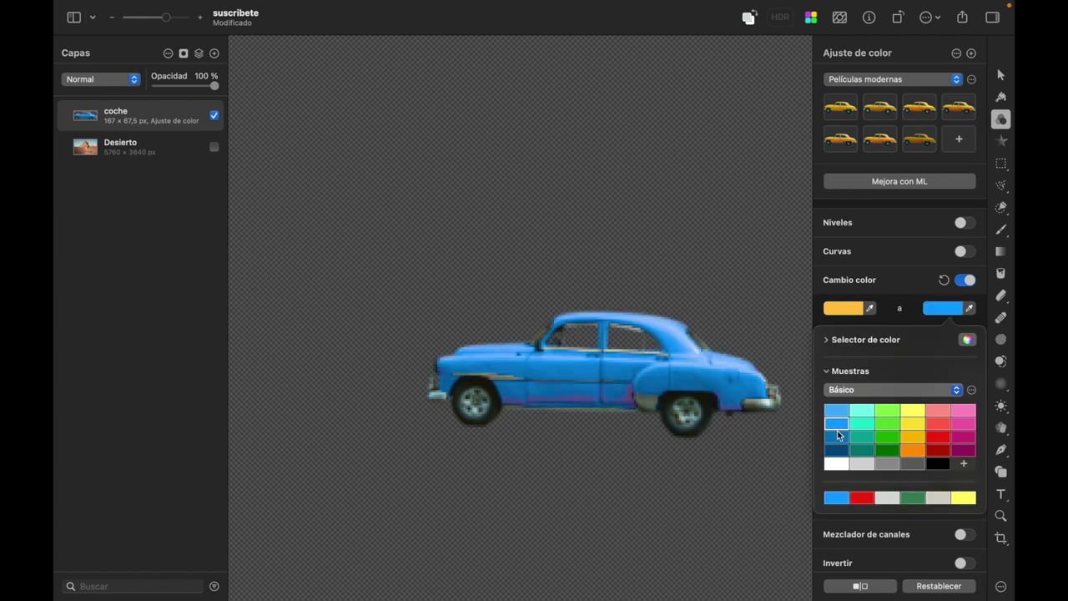
click(838, 436)
click(837, 426)
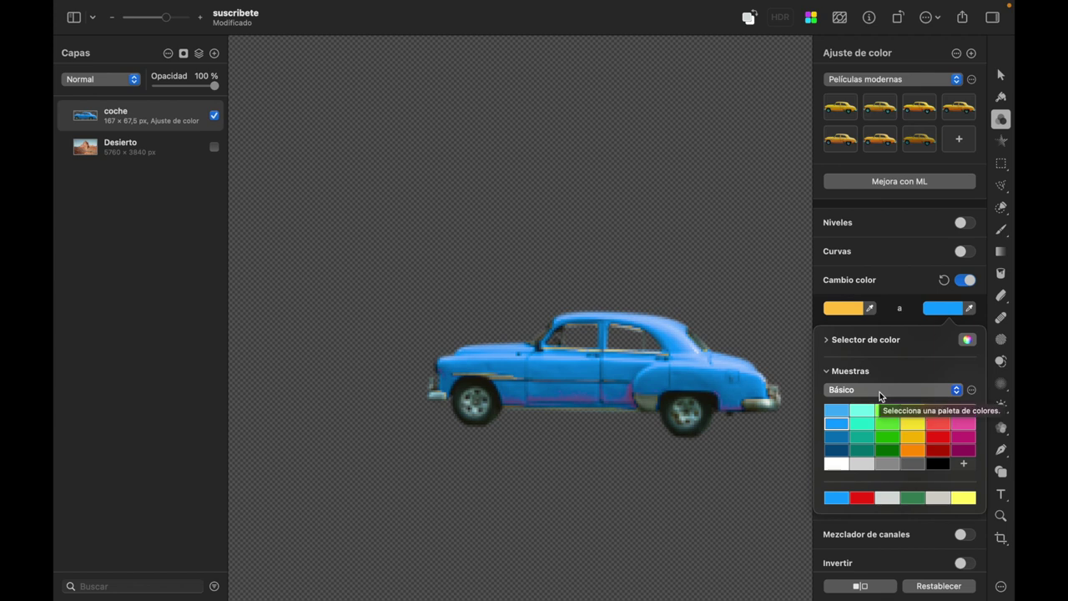
- Make the car's replacement colour red, with Intervalo at 81 % and Intensidad at 96 %
click(938, 438)
click(902, 323)
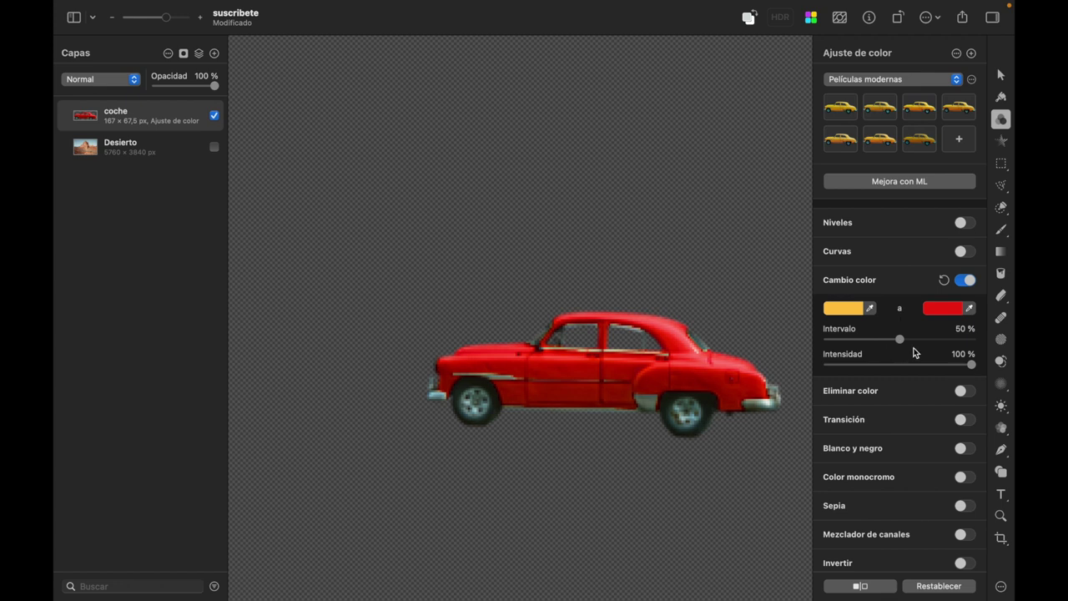
mouse_move(900, 339)
mouse_down()
mouse_move(880, 341)
mouse_move(974, 340)
mouse_move(942, 350)
mouse_move(966, 365)
mouse_up()
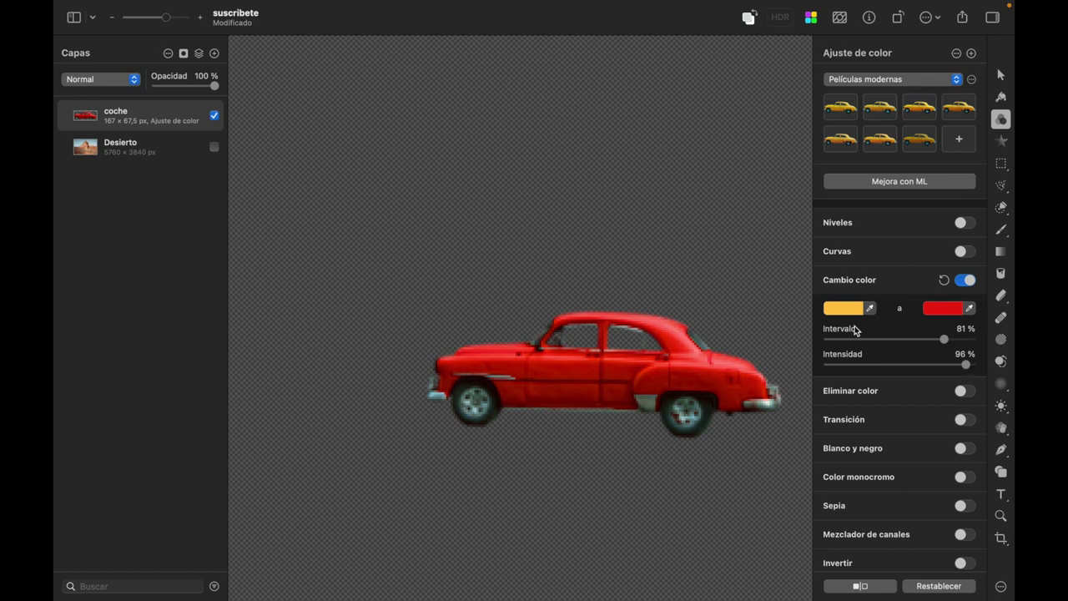
- Show the Desierto layer again and check the red car against the landscape from afar and up close
scroll(748, 278, down, 5)
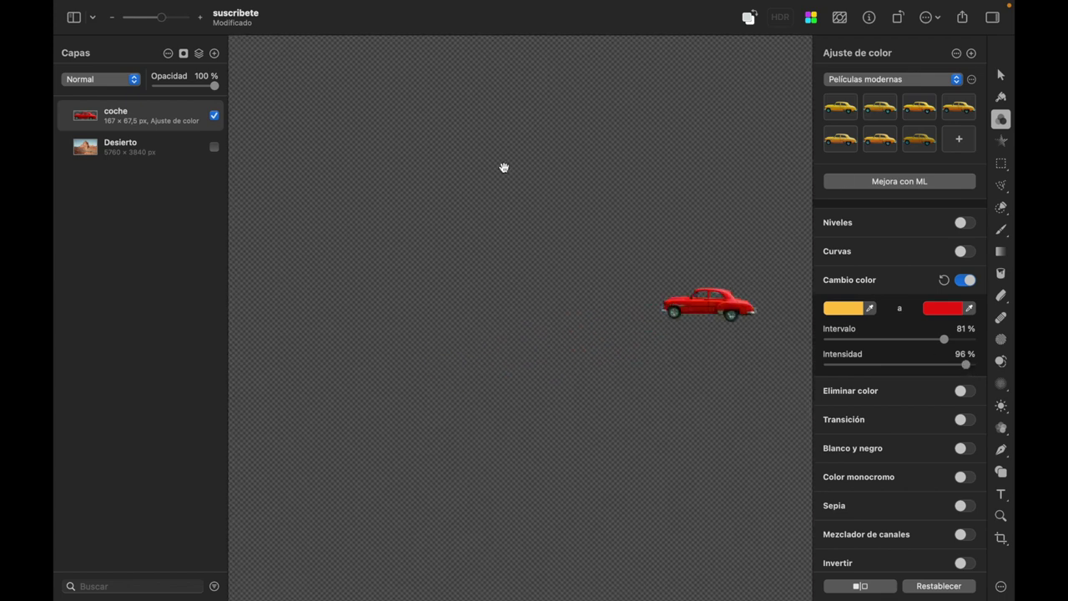
click(214, 147)
scroll(376, 230, down, 3)
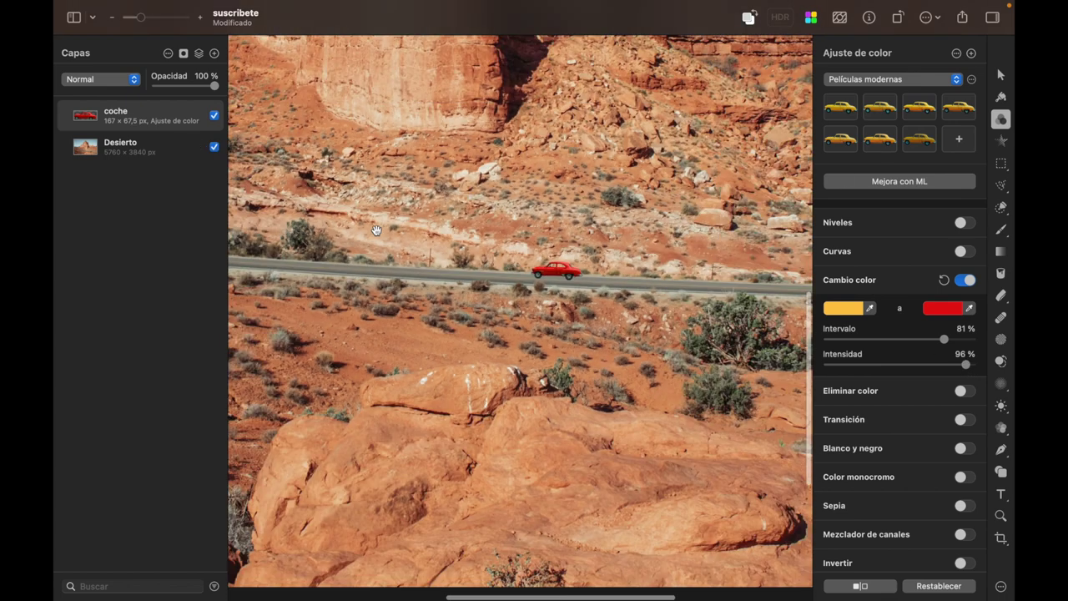
scroll(376, 230, down, 5)
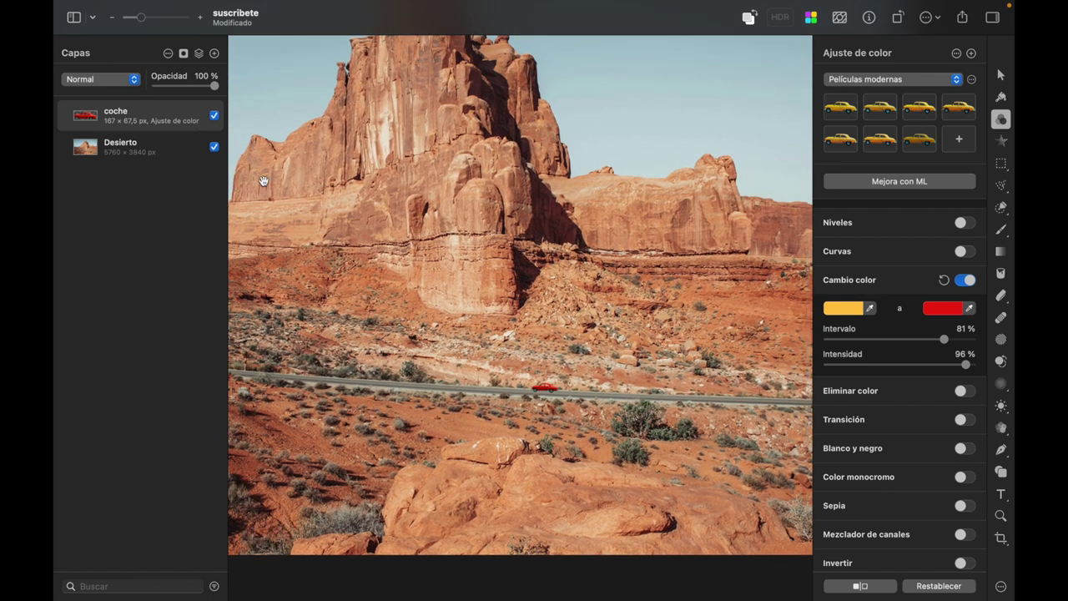
scroll(460, 317, down, 5)
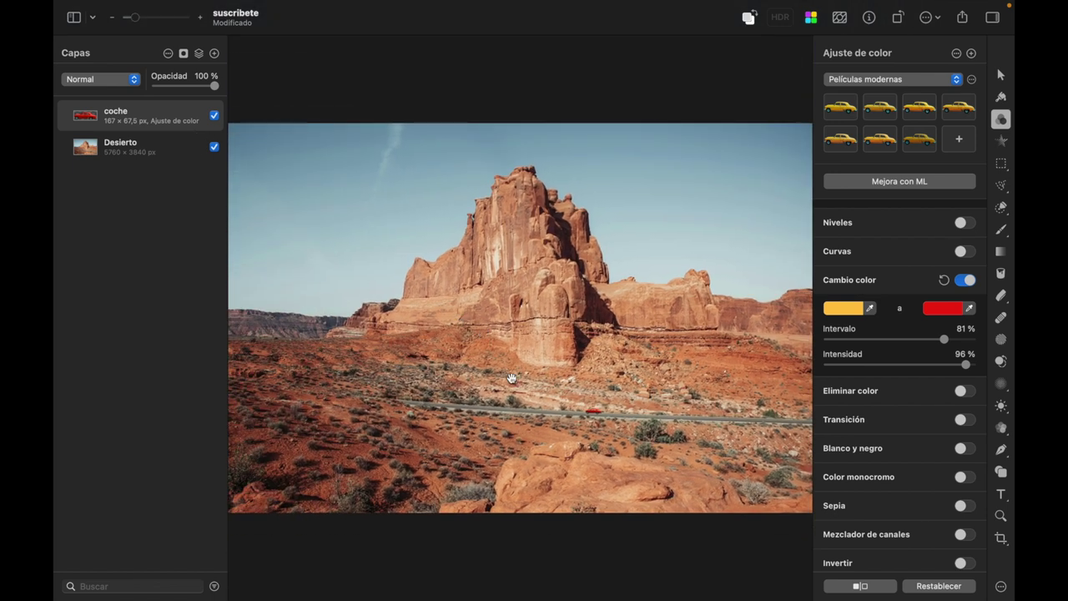
scroll(582, 390, up, 5)
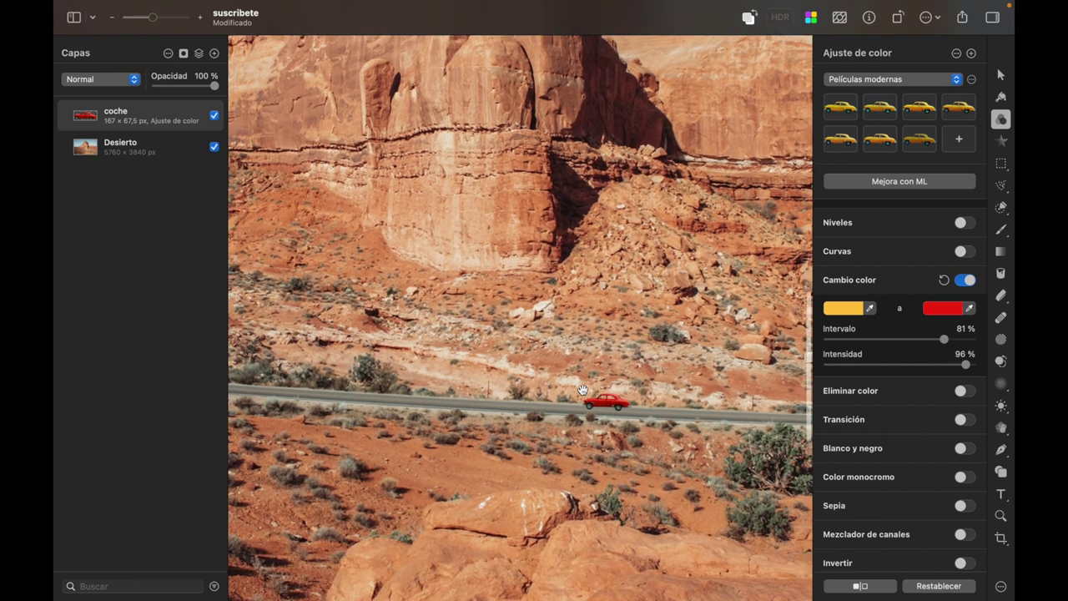
scroll(583, 391, up, 5)
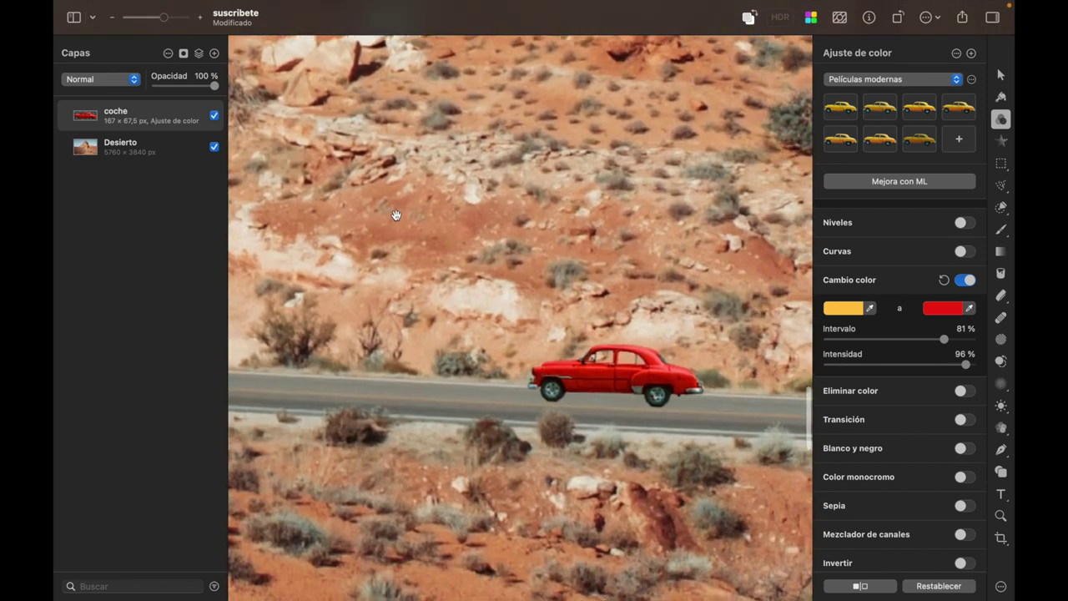
- Merge the coche and Desierto layers into a single layer
right_click(137, 142)
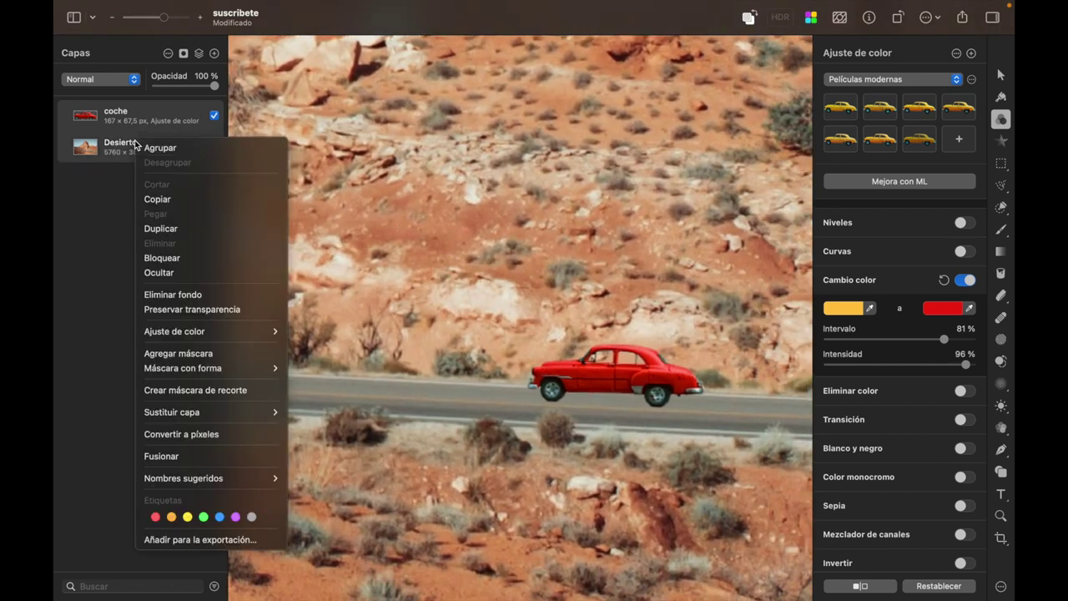
click(240, 456)
key(super+e)
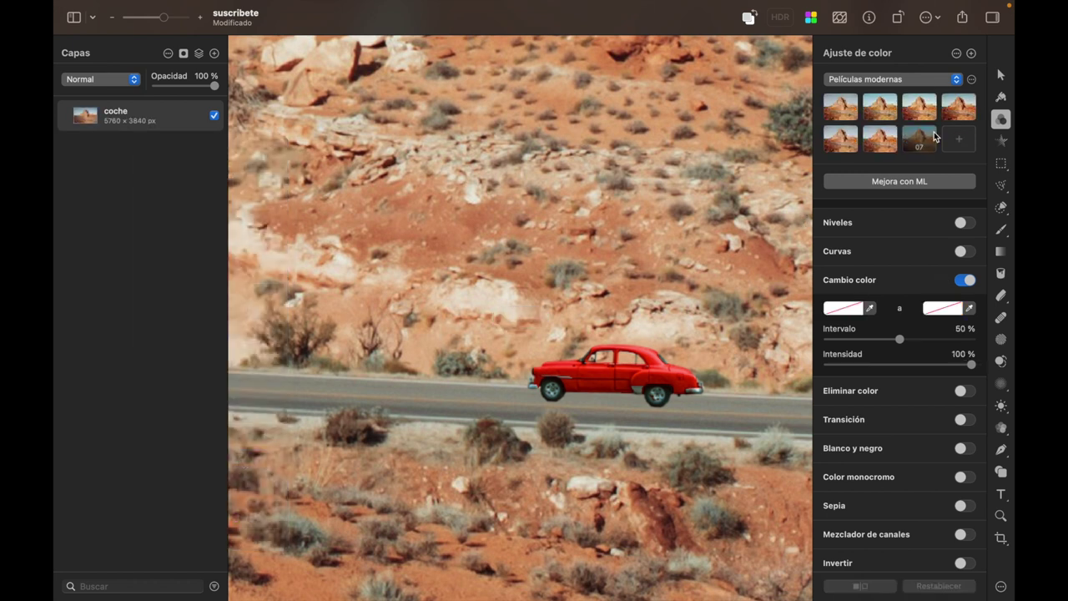
- Apply the fifth Cinemático colour preset to the merged image
click(955, 80)
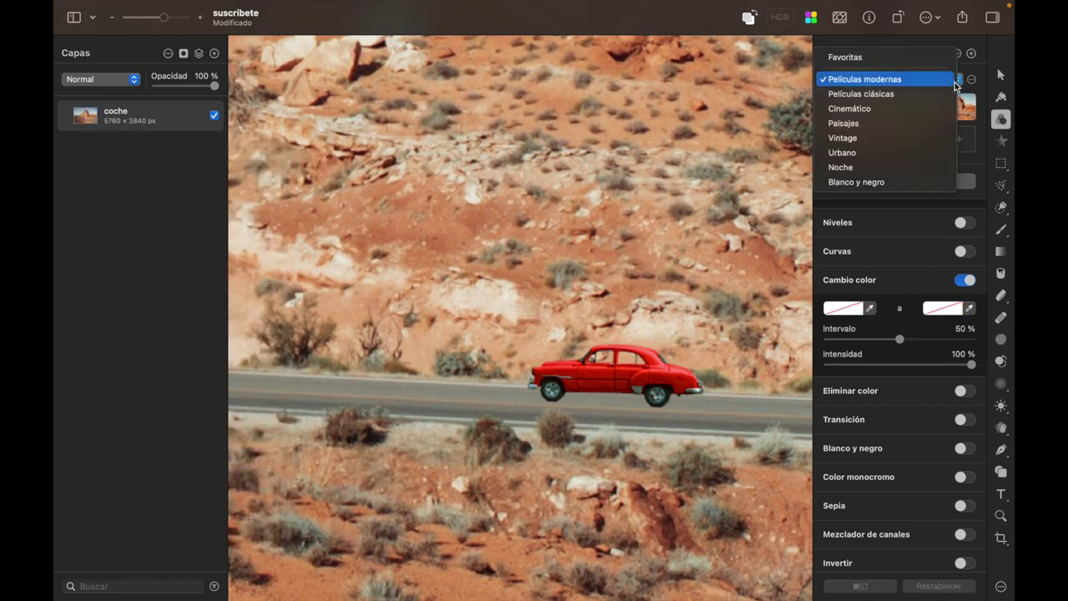
click(901, 109)
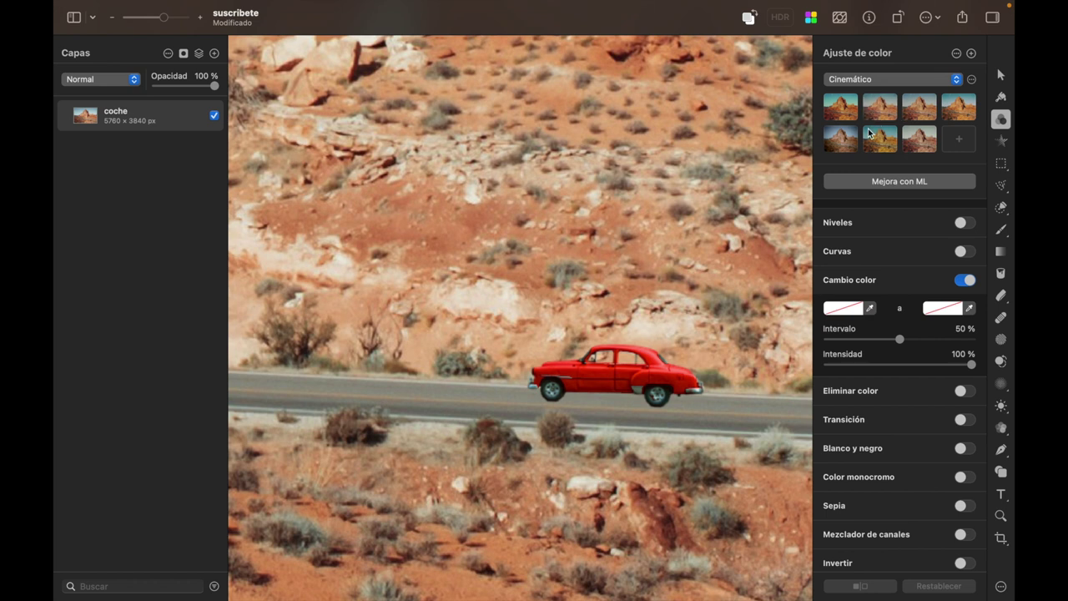
click(840, 138)
- Examine how the car blends into the graded desert scene, both in the full view and close up
scroll(671, 307, down, 3)
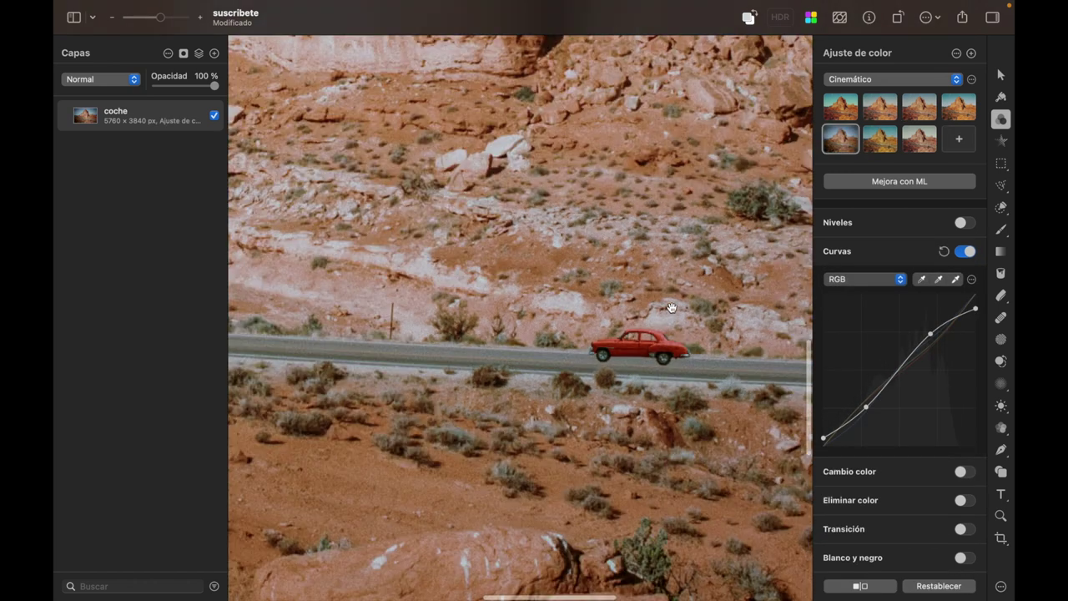
scroll(671, 307, down, 5)
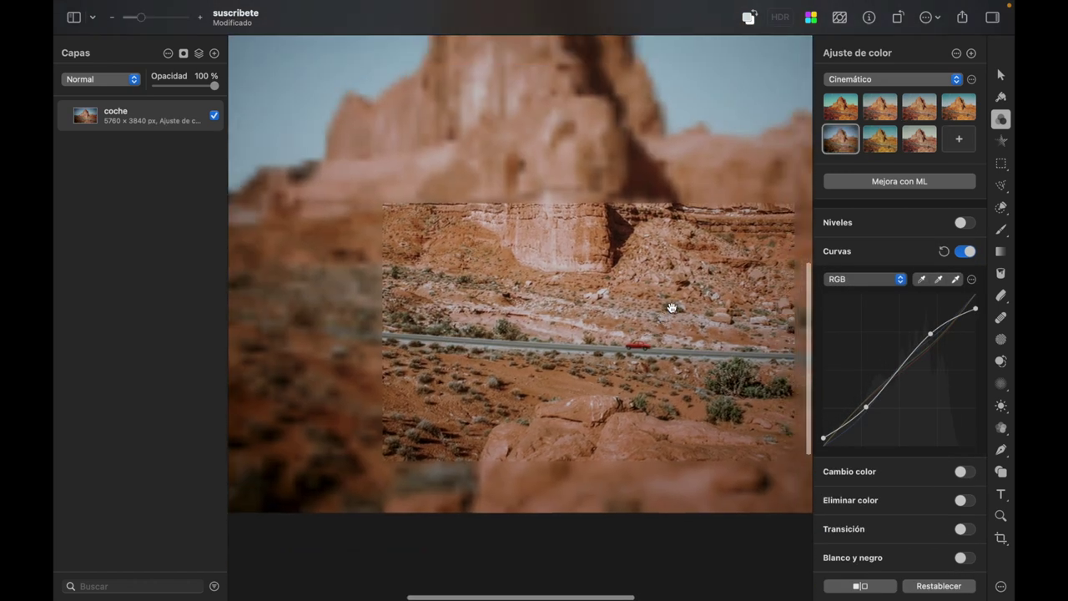
scroll(651, 337, up, 5)
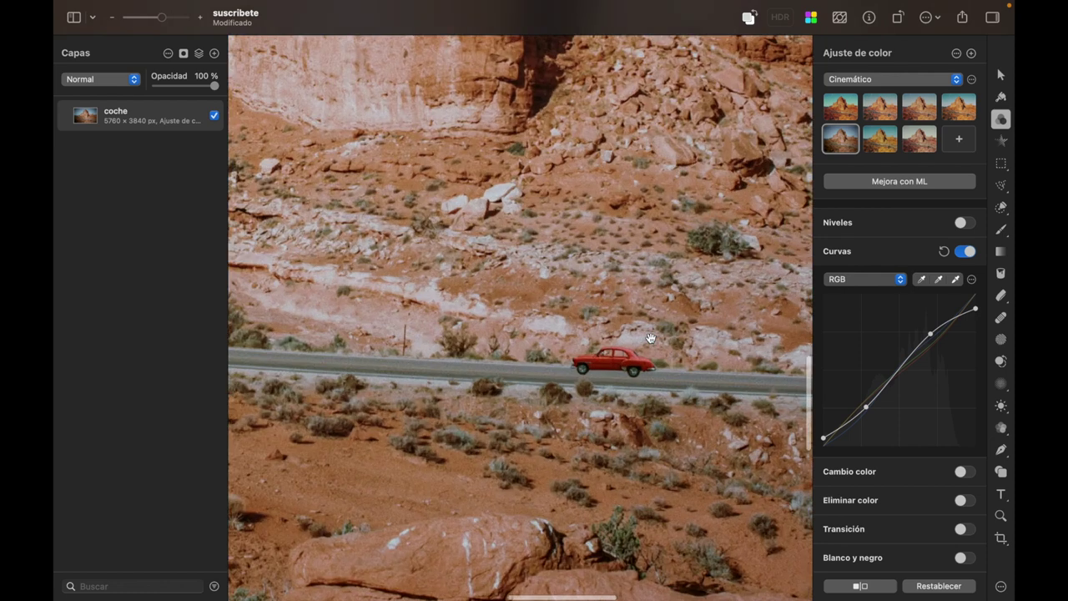
scroll(651, 338, up, 4)
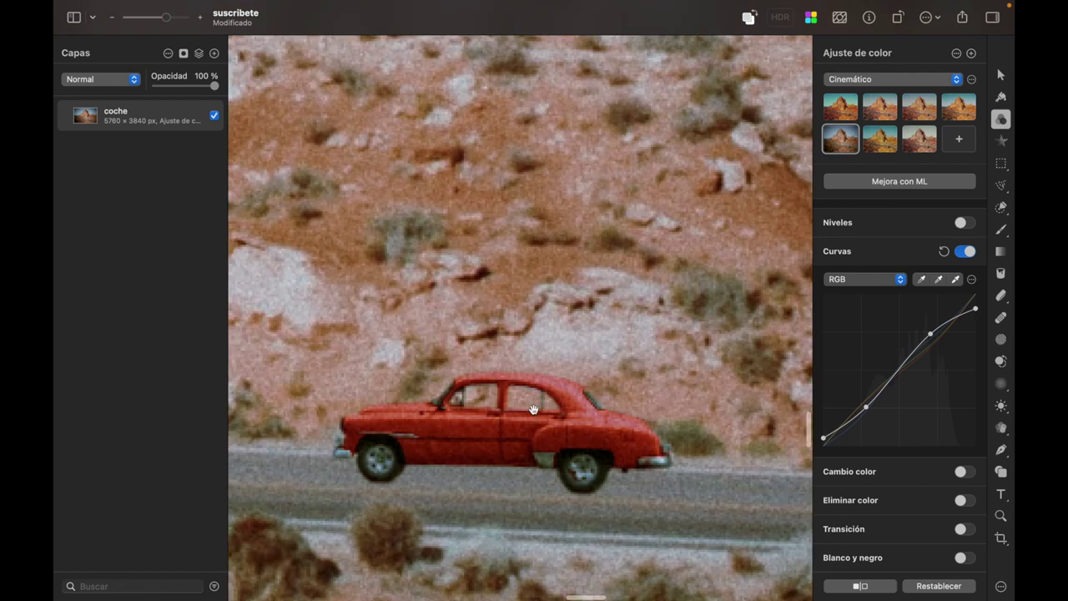
scroll(533, 409, down, 5)
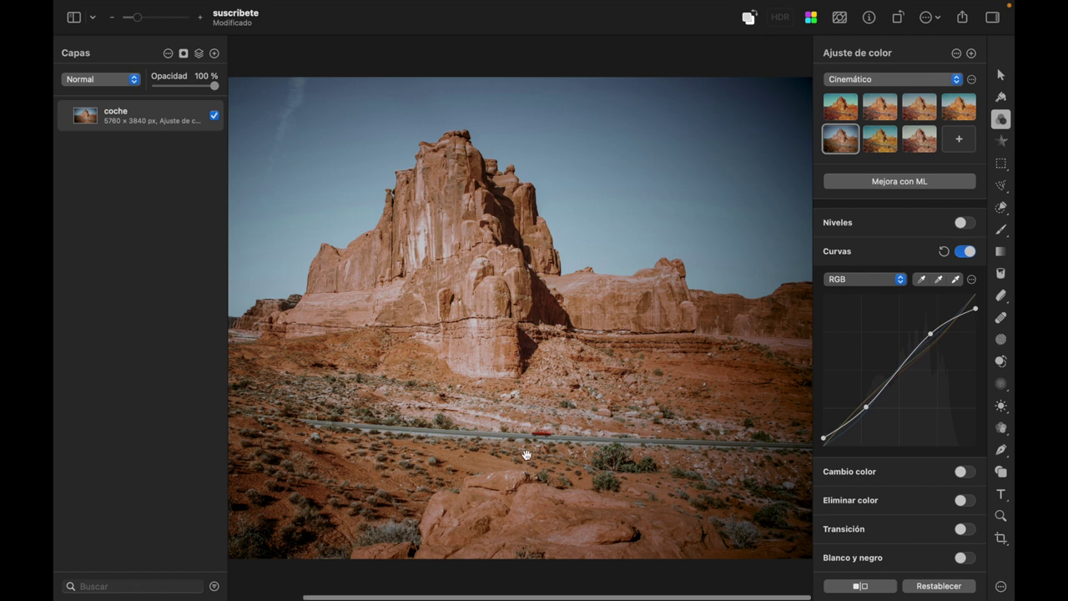
scroll(526, 455, up, 5)
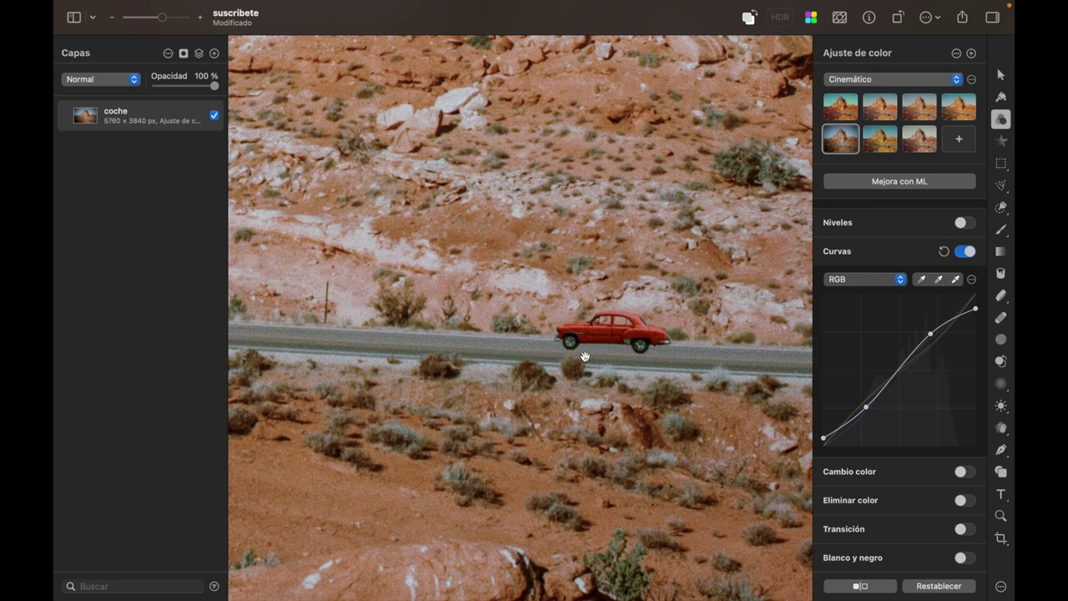
scroll(584, 357, up, 3)
scroll(585, 357, up, 3)
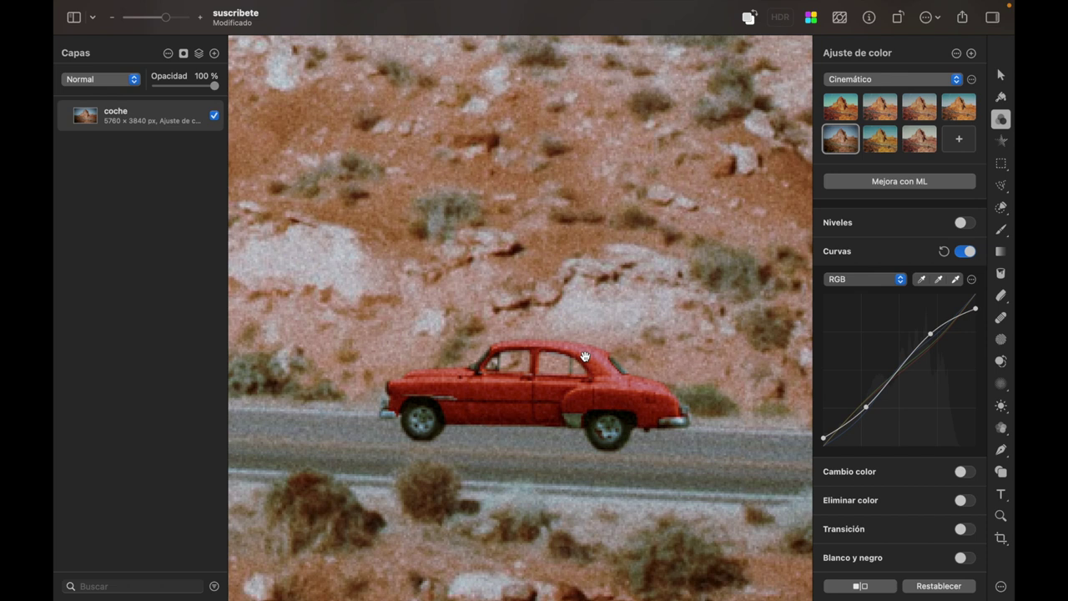
scroll(585, 356, down, 8)
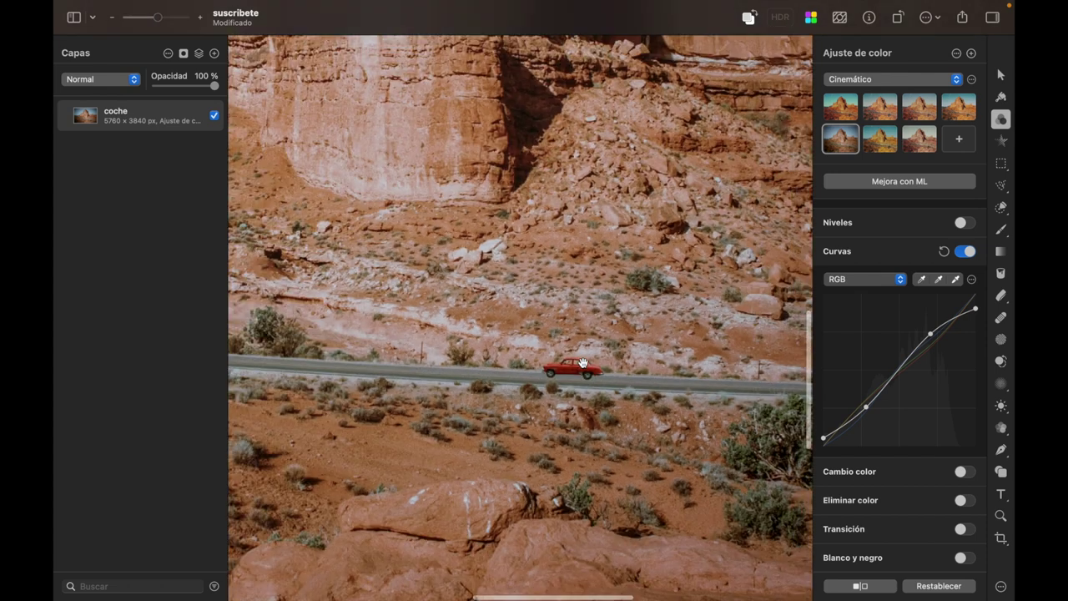
scroll(582, 365, down, 4)
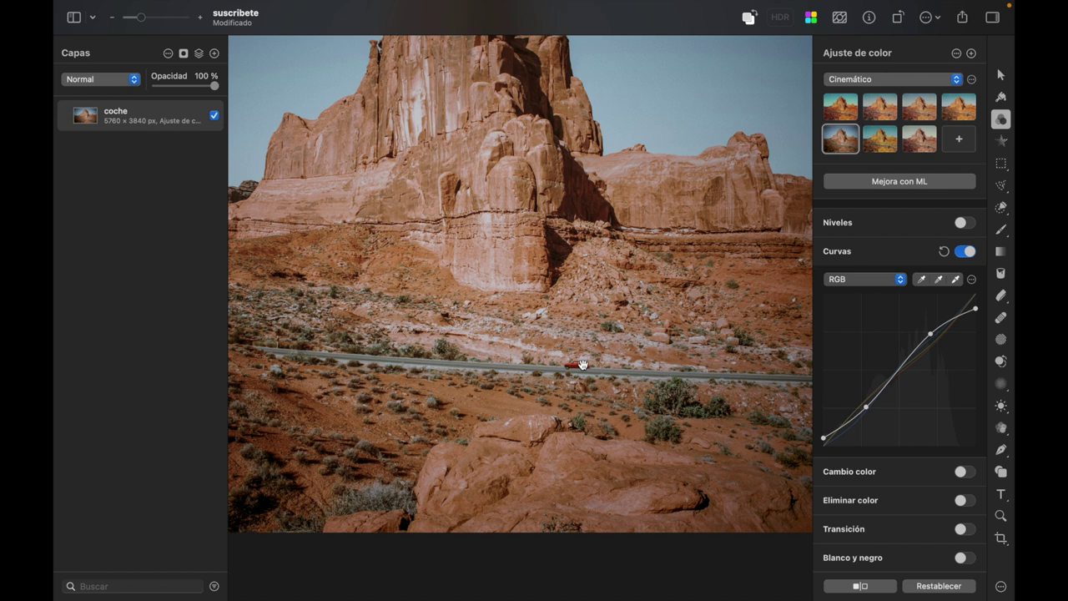
scroll(574, 384, up, 5)
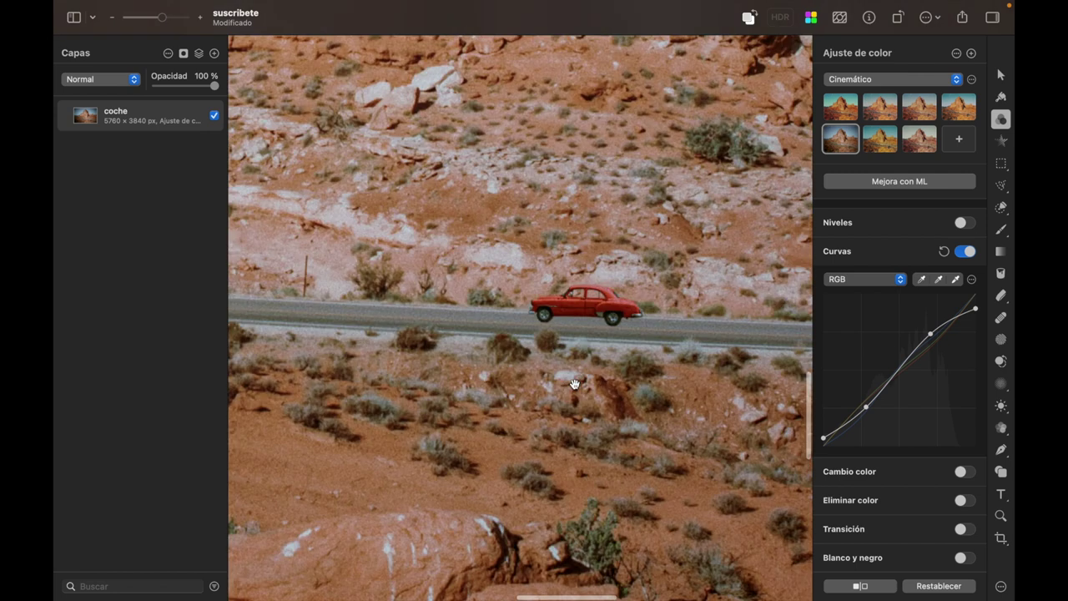
scroll(587, 314, up, 2)
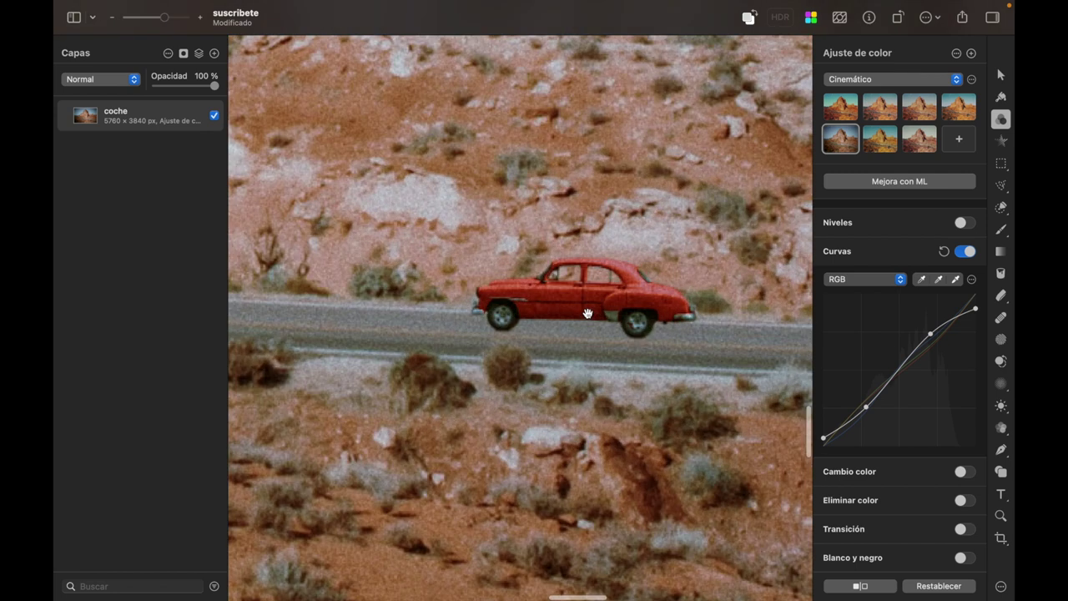